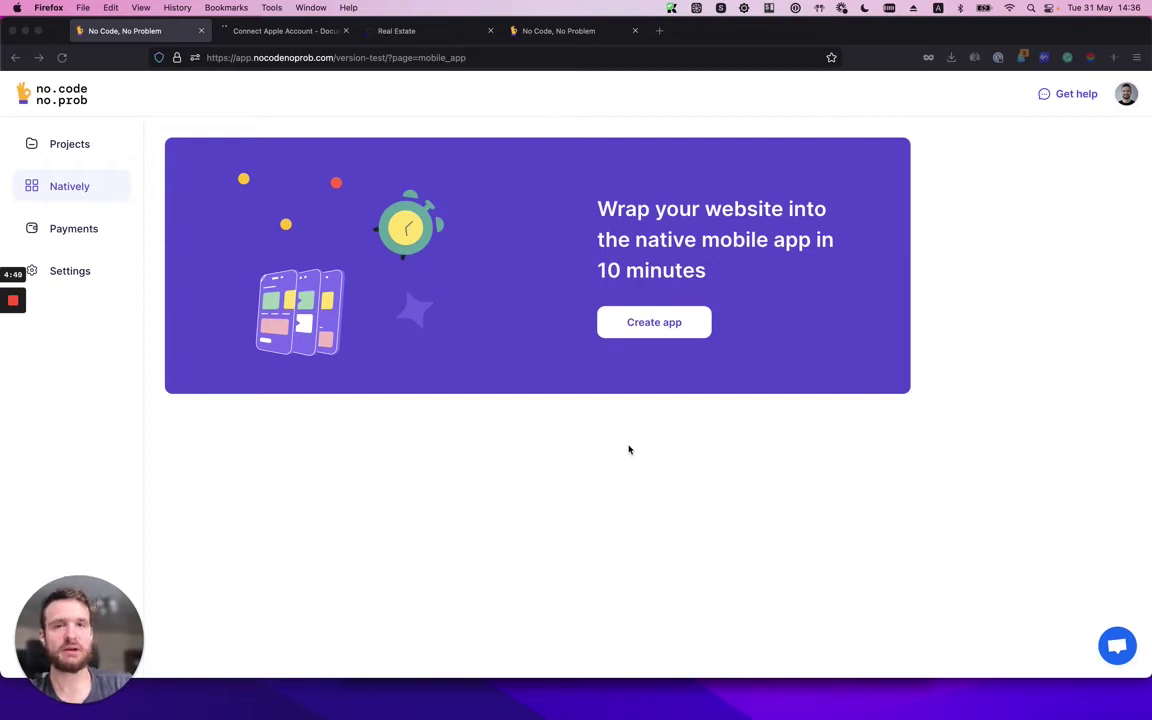
Scroll through the Real Estate site in mobile preview, then return to the Natively start page.
click(390, 31)
scroll(444, 396, up, 5)
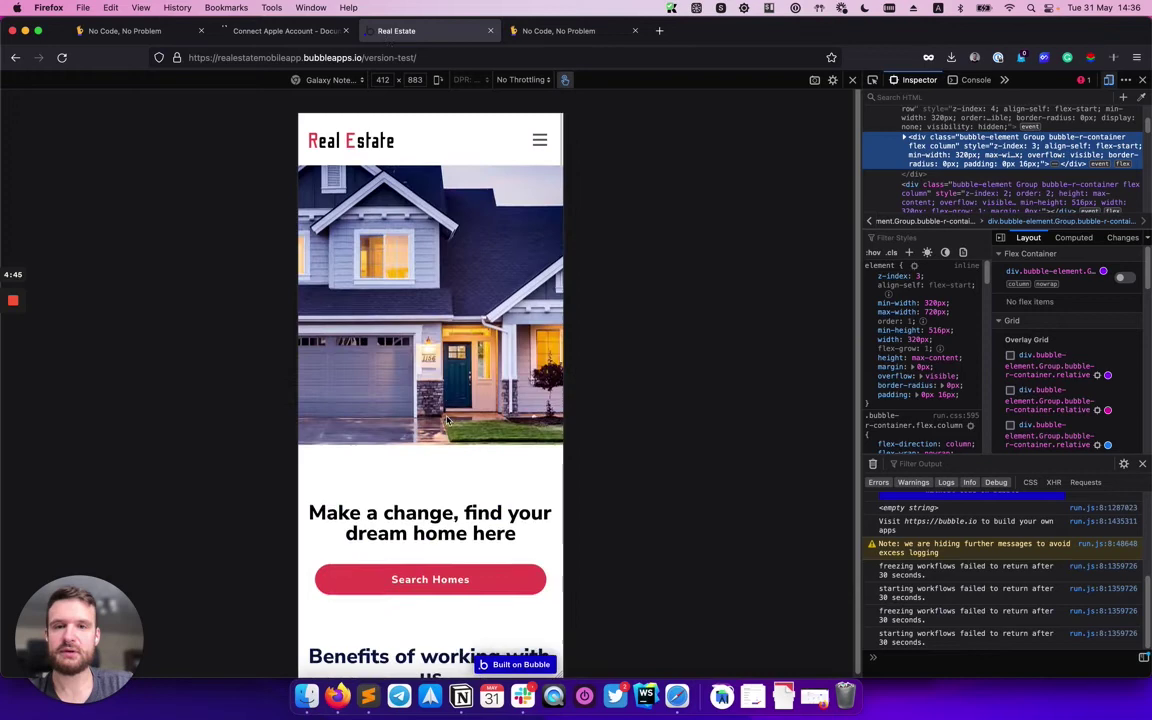
scroll(446, 416, down, 5)
scroll(446, 416, down, 5)
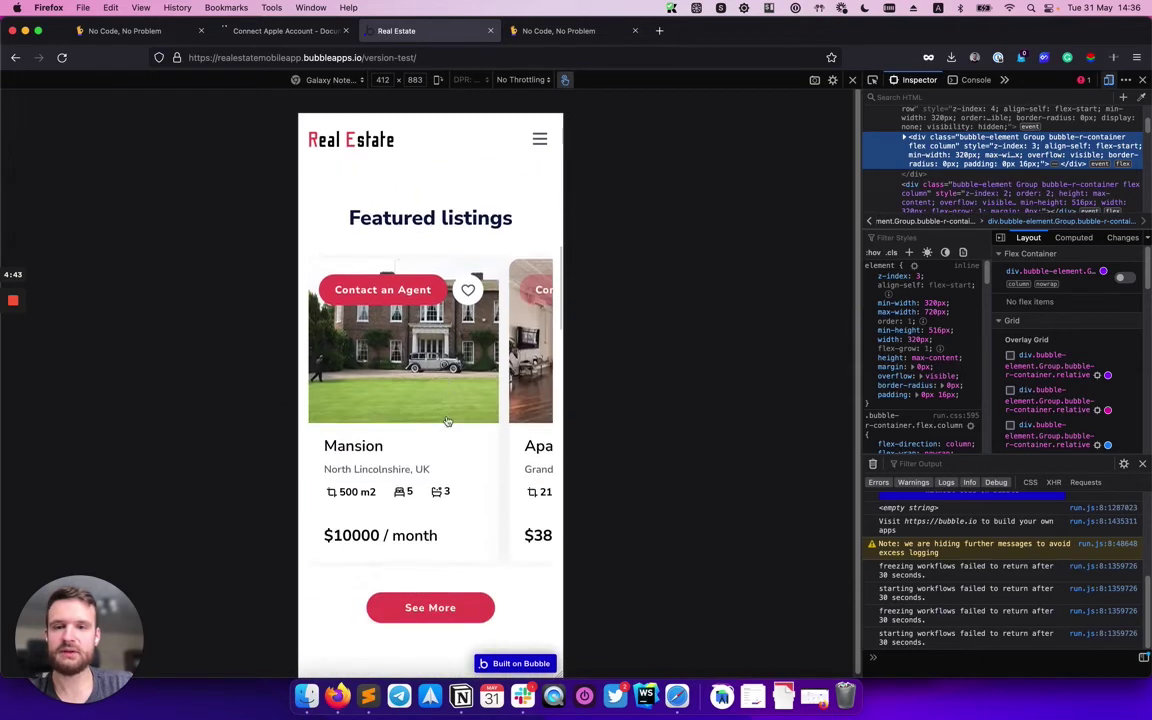
scroll(447, 419, up, 10)
click(122, 31)
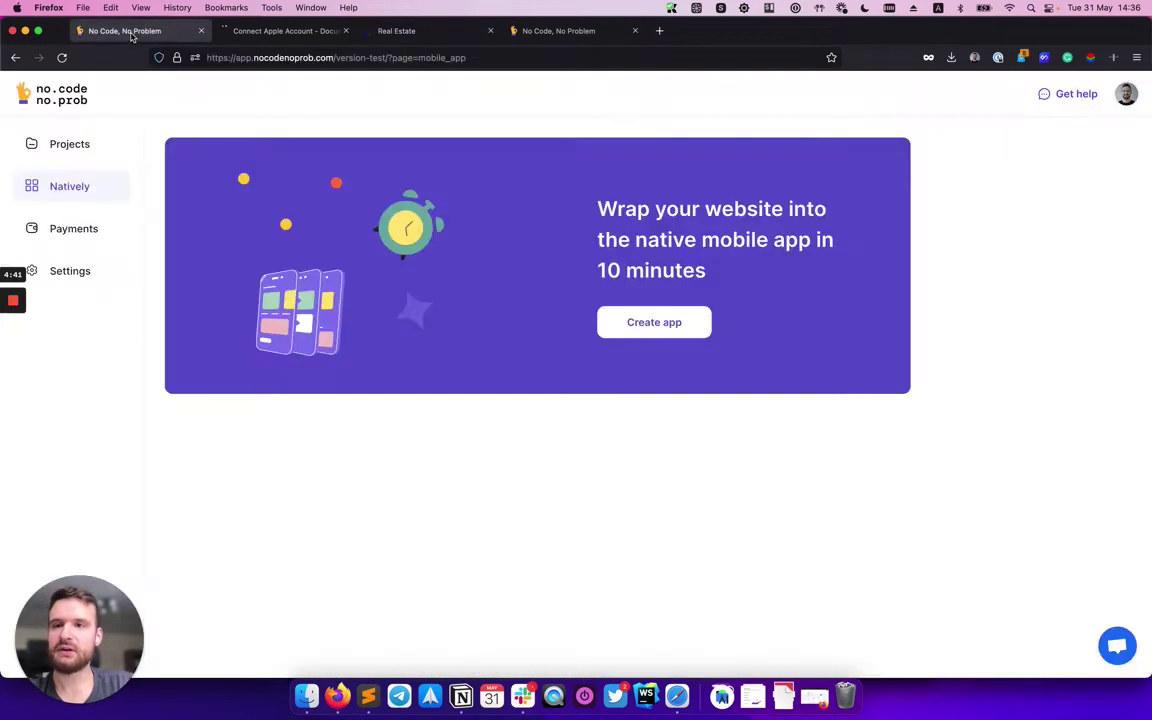
Start a new mobile app and highlight the Connect Account heading for emphasis.
click(652, 324)
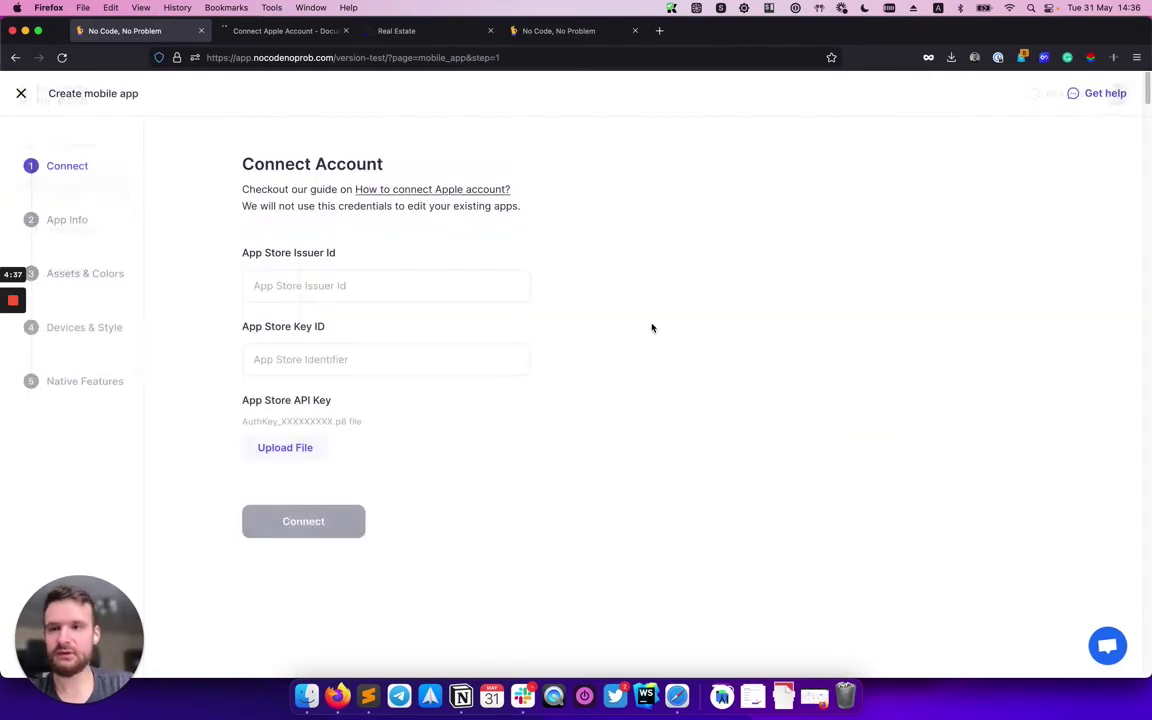
drag(243, 166, 424, 170)
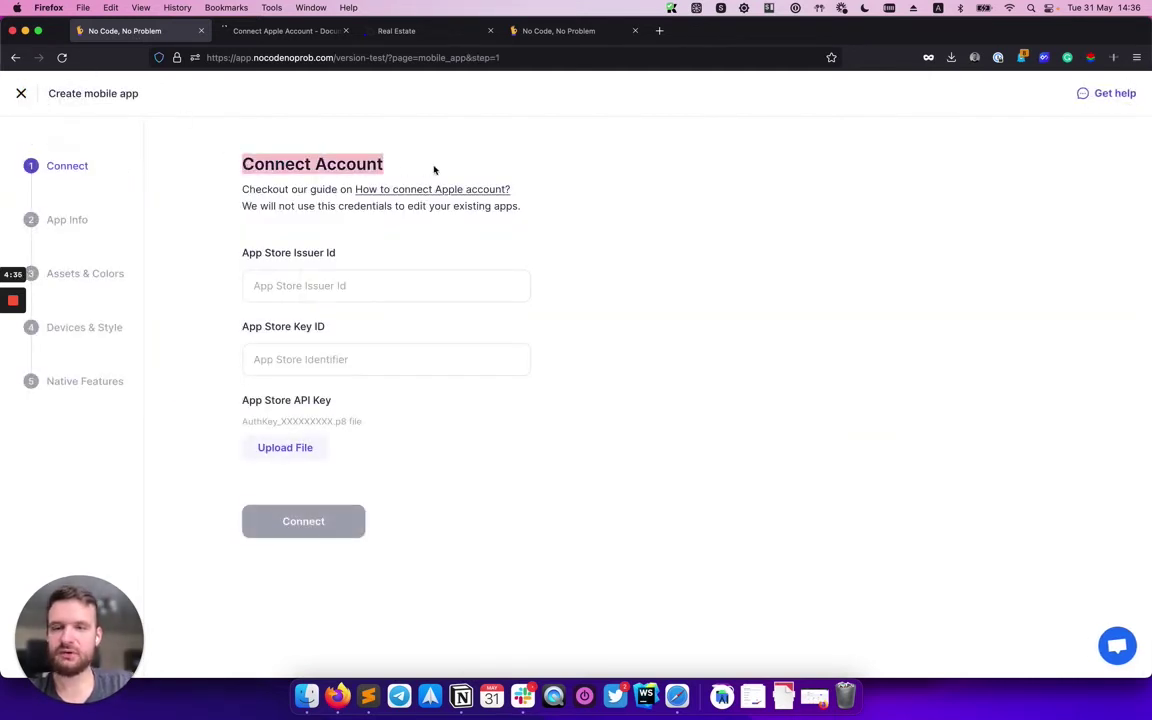
click(366, 157)
double_click(267, 164)
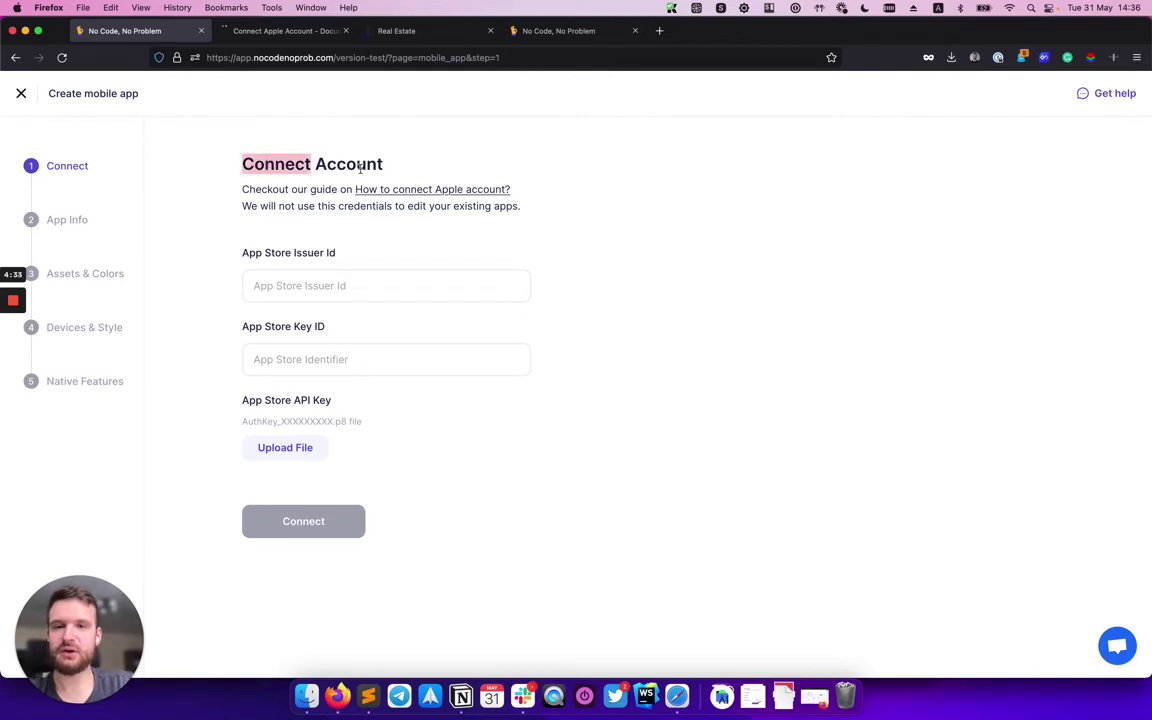
click(328, 183)
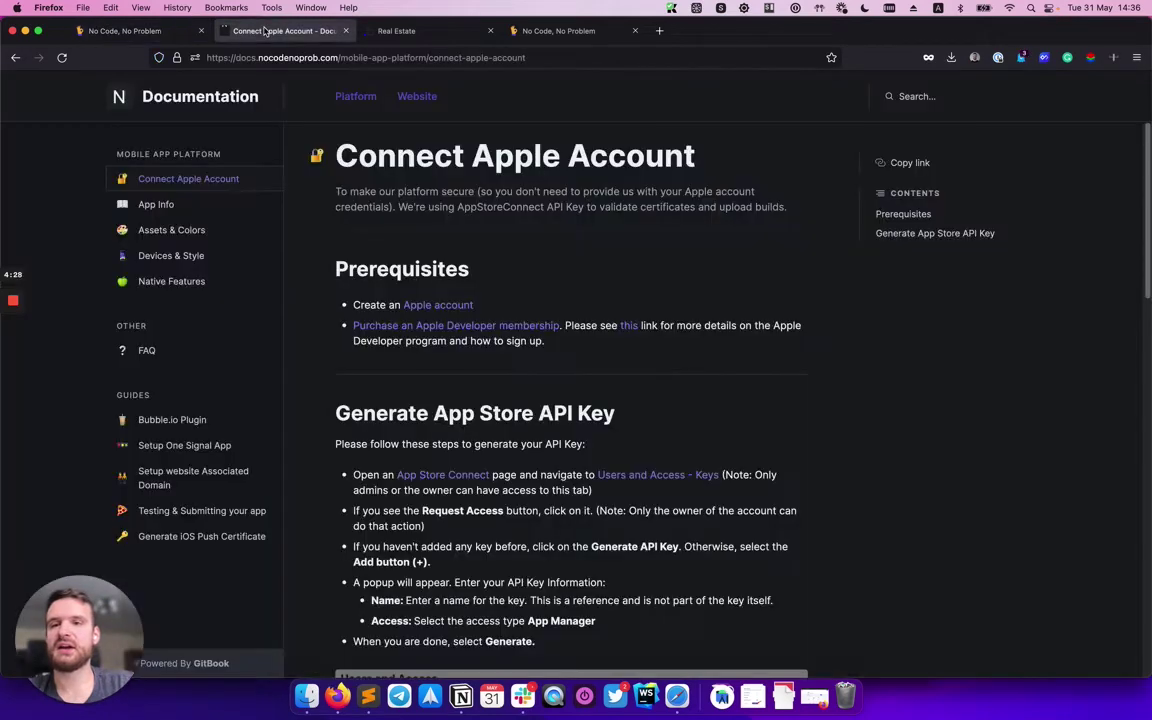
click(284, 25)
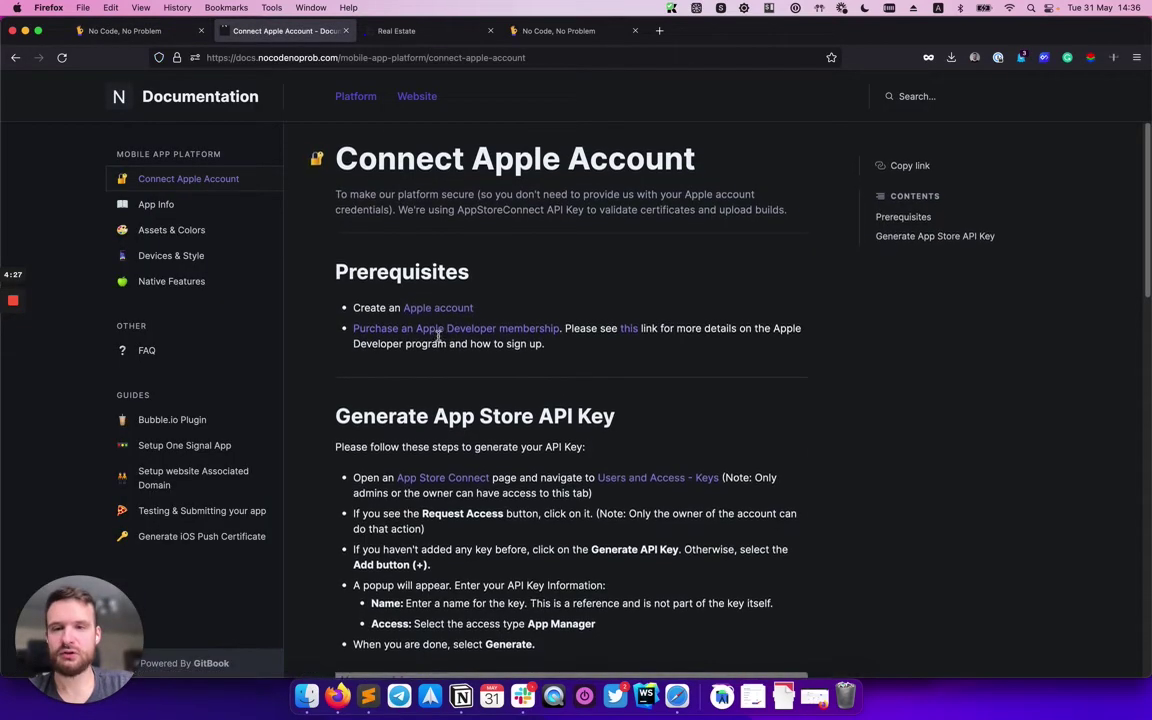
scroll(438, 336, down, 3)
scroll(438, 336, down, 10)
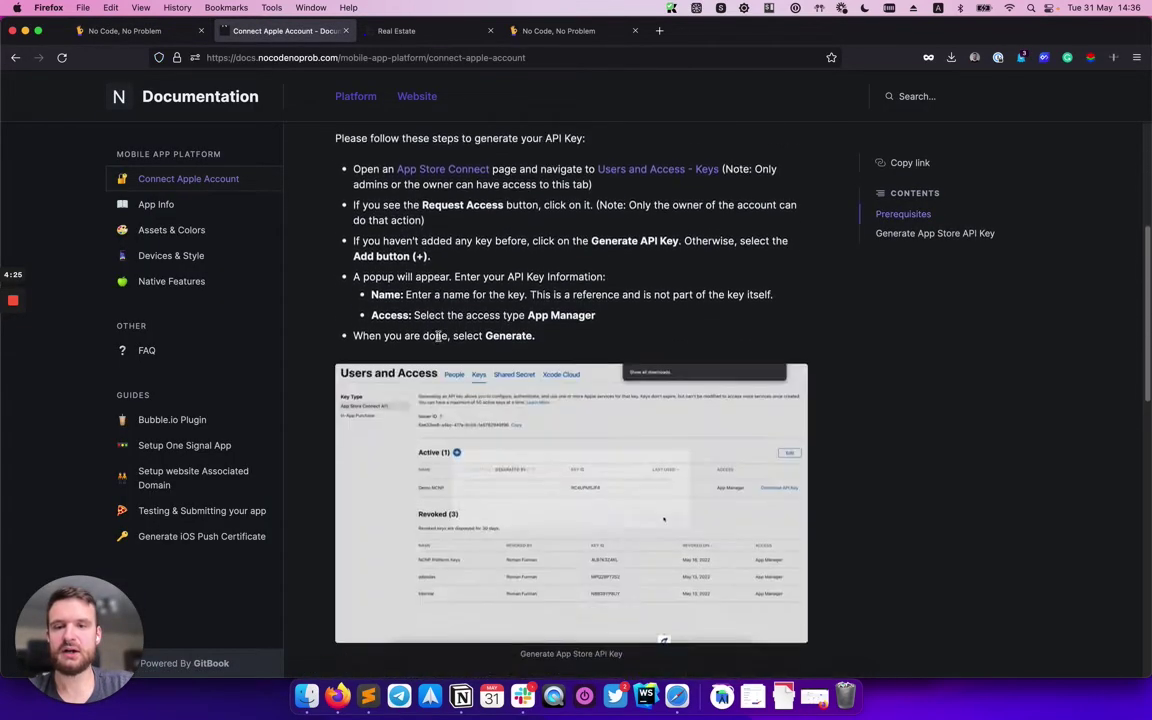
scroll(505, 426, down, 5)
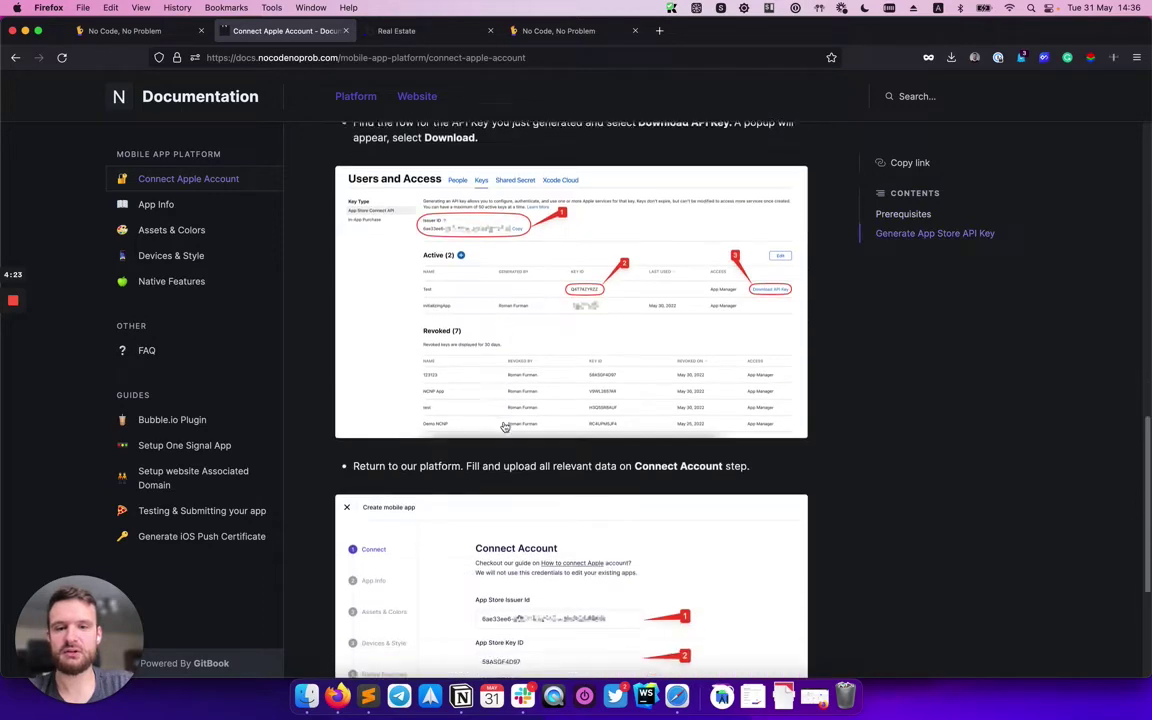
scroll(501, 318, up, 15)
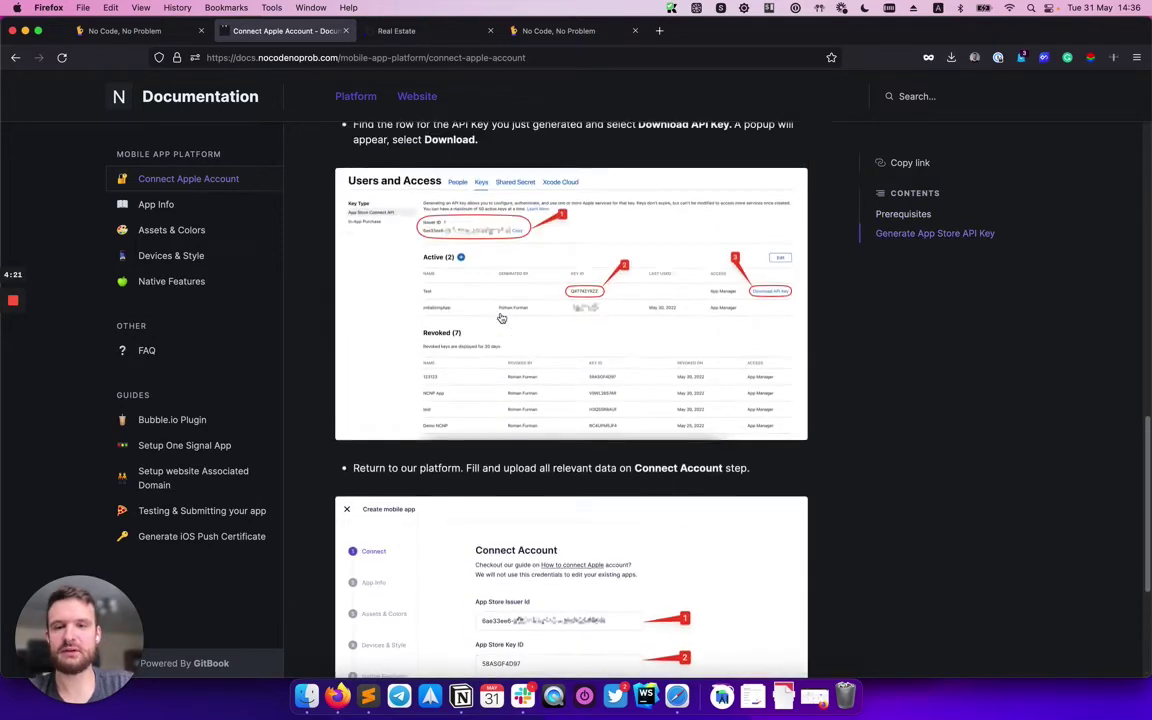
click(130, 31)
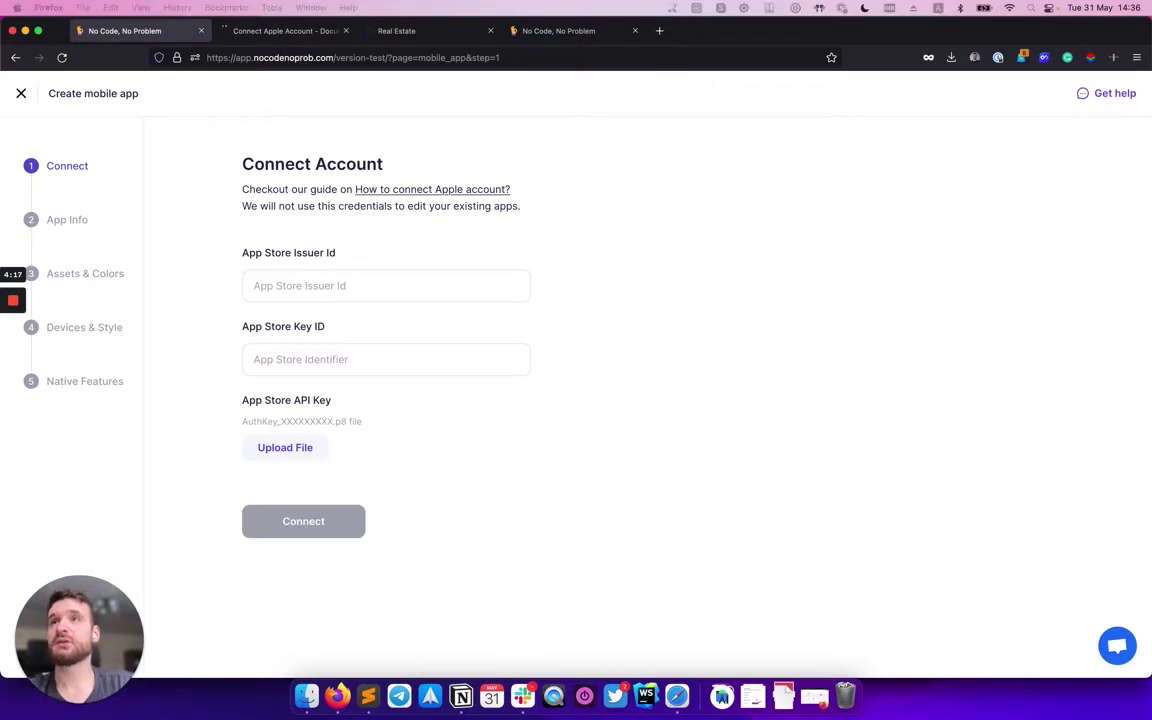
Paste the App Store Issuer Id and Key ID into the Connect Account form.
click(288, 285)
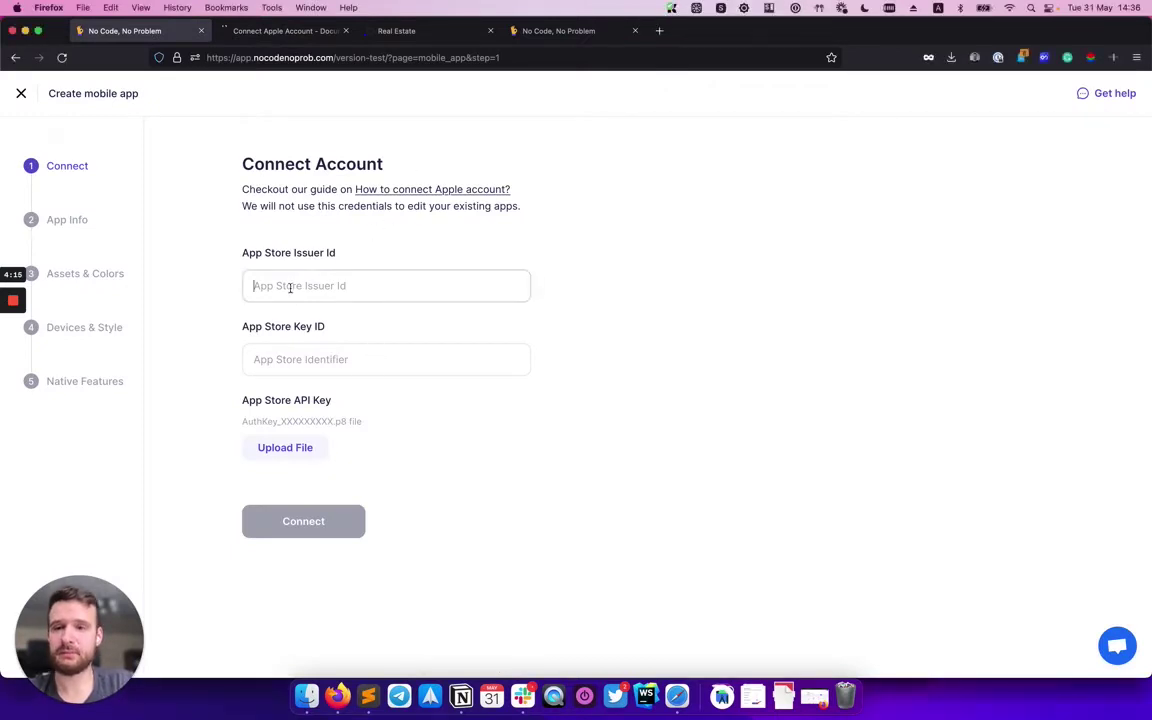
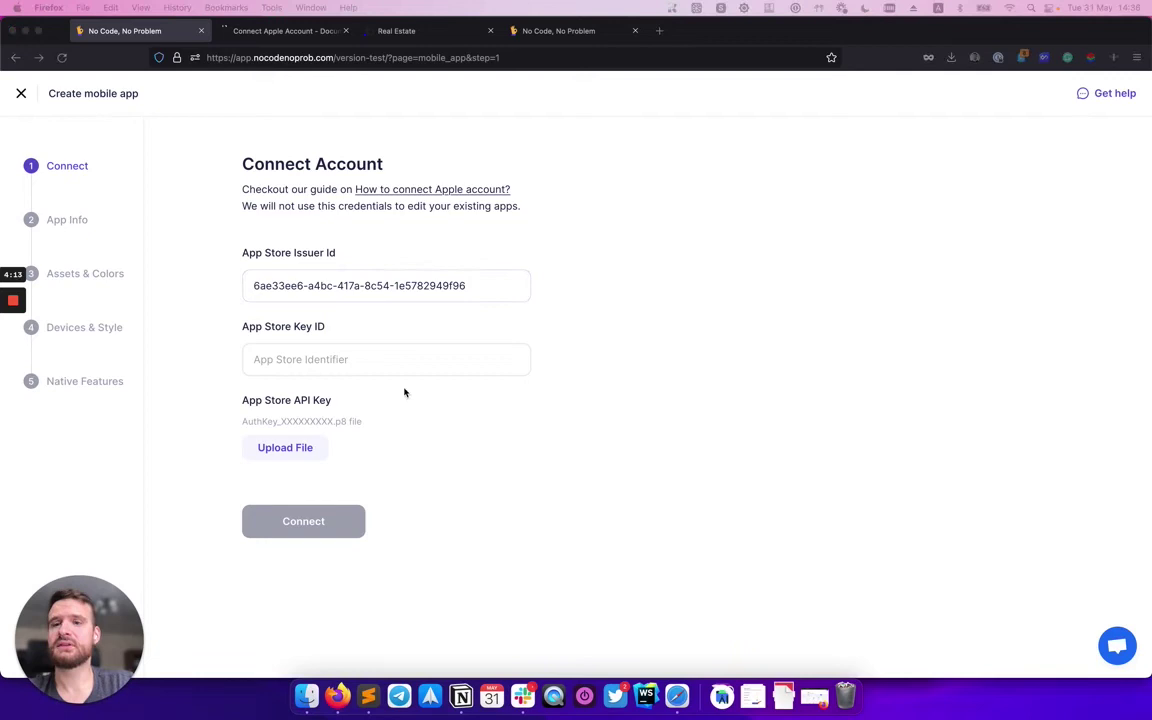
click(329, 355)
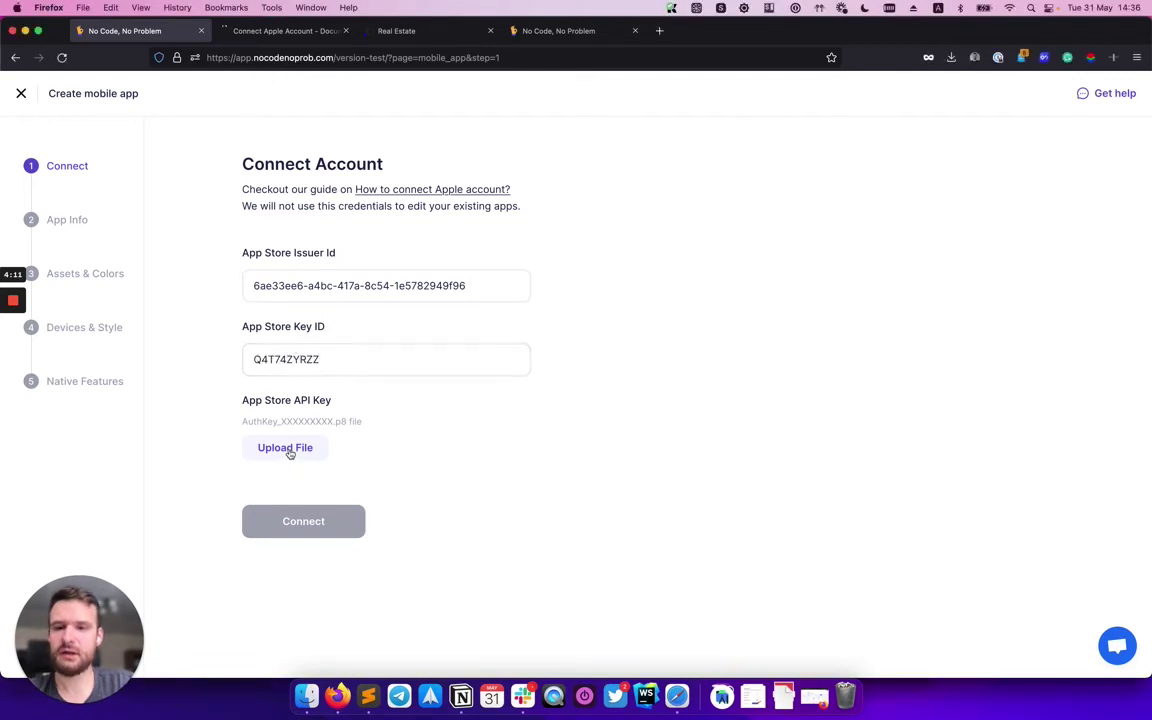
Attach the AuthKey .p8 API key from Downloads and submit the account for verification.
click(289, 448)
click(560, 189)
double_click(540, 189)
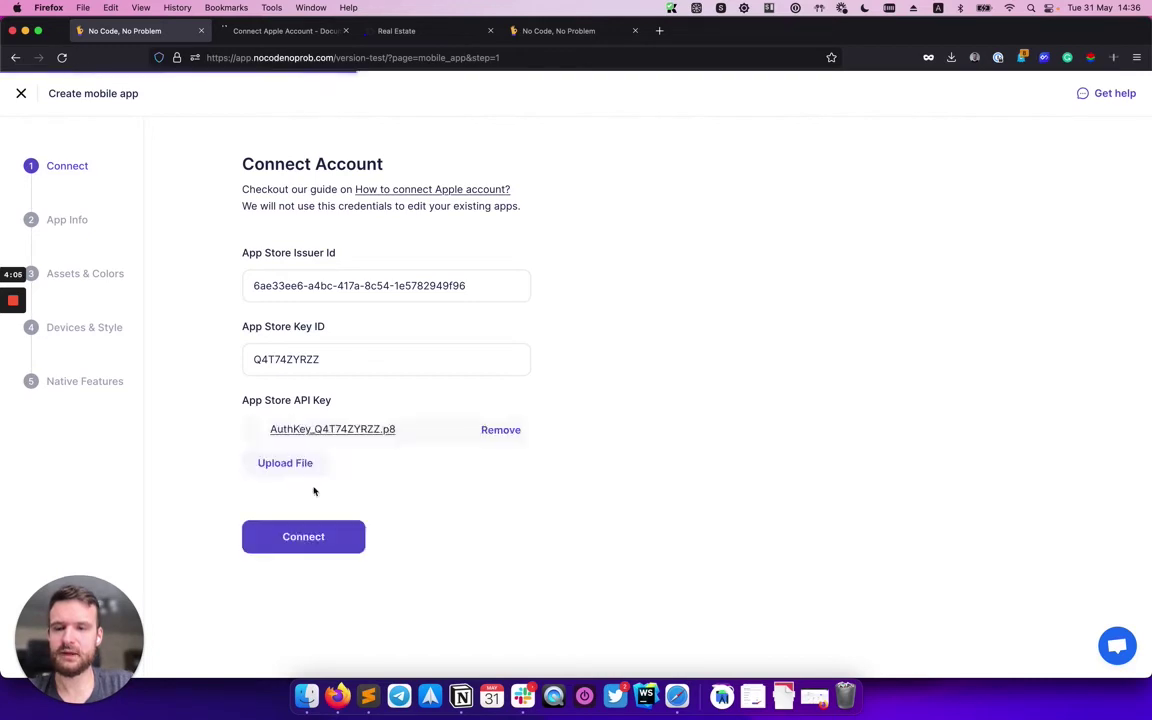
click(304, 538)
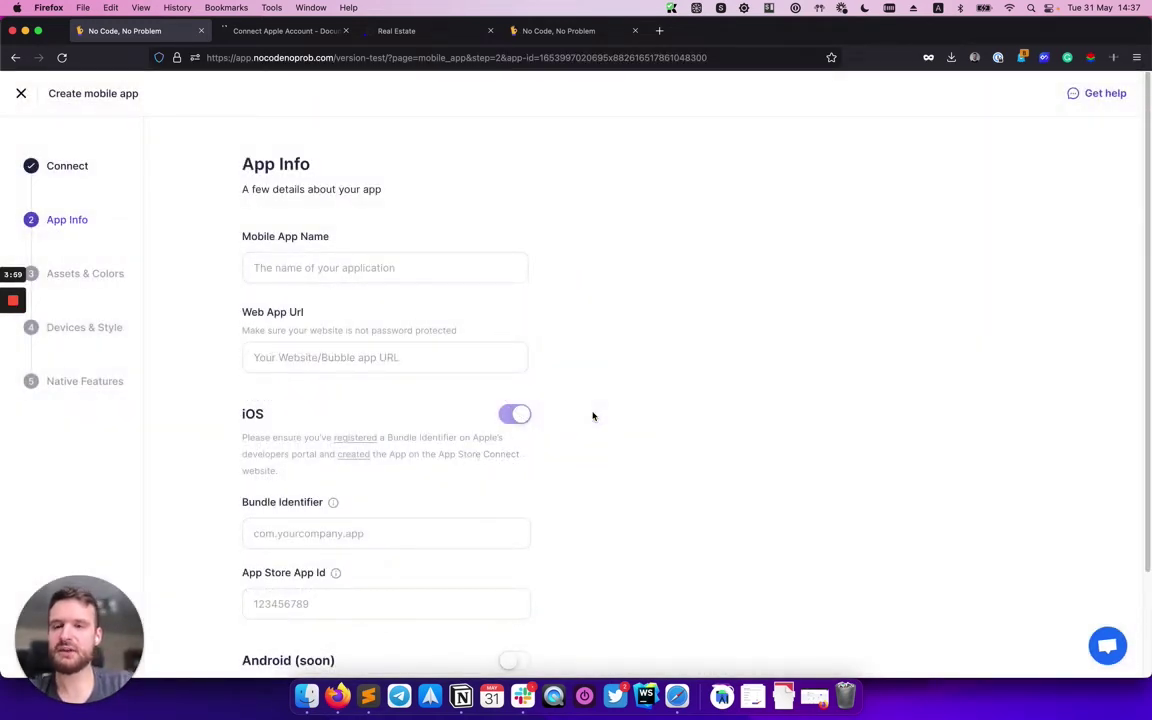
Name the mobile app Real Estate and paste the Real Estate site's web URL.
click(304, 272)
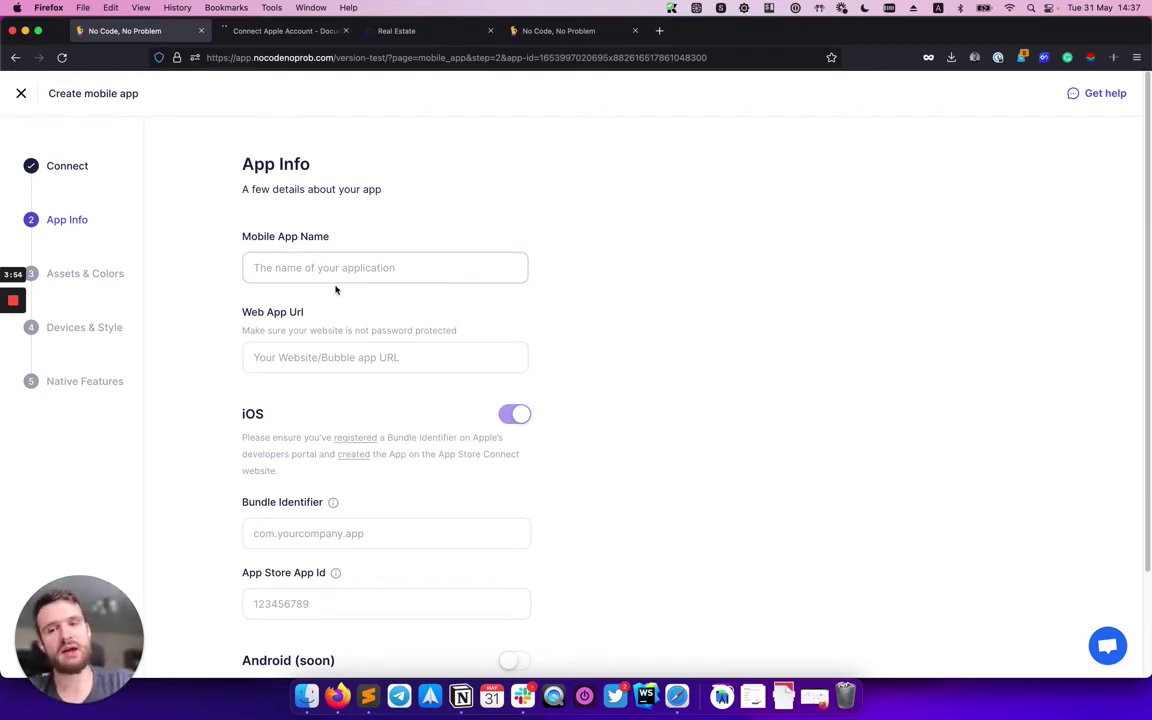
text(Real Estate)
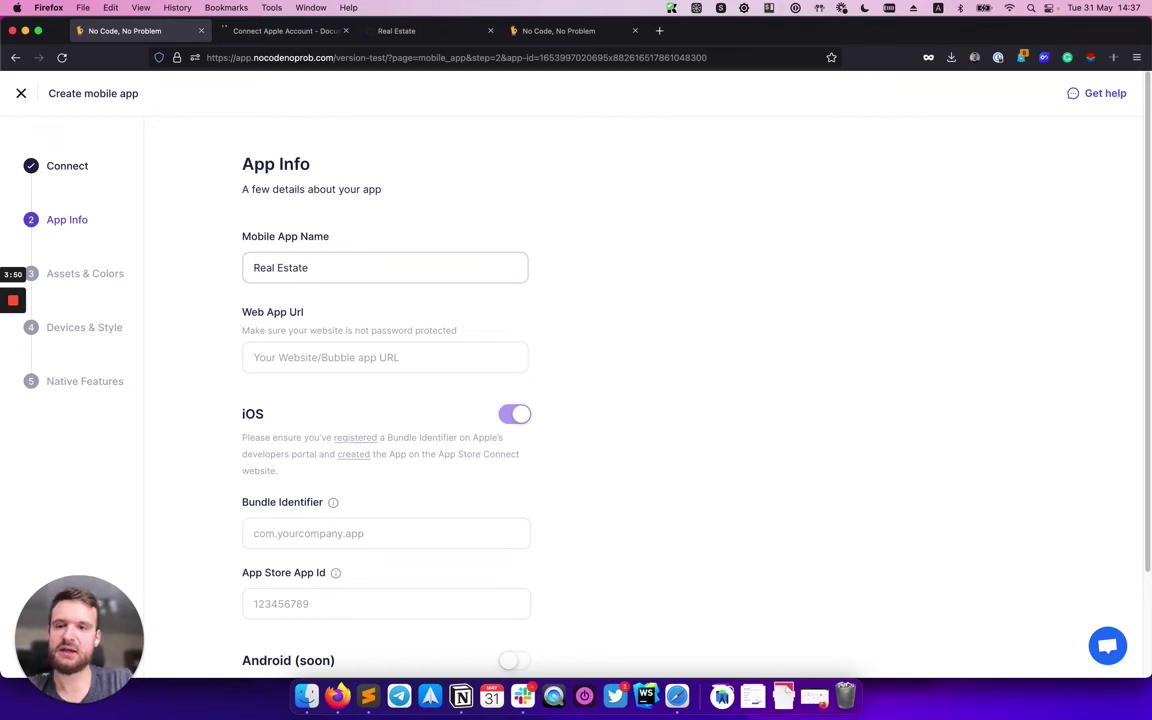
click(339, 356)
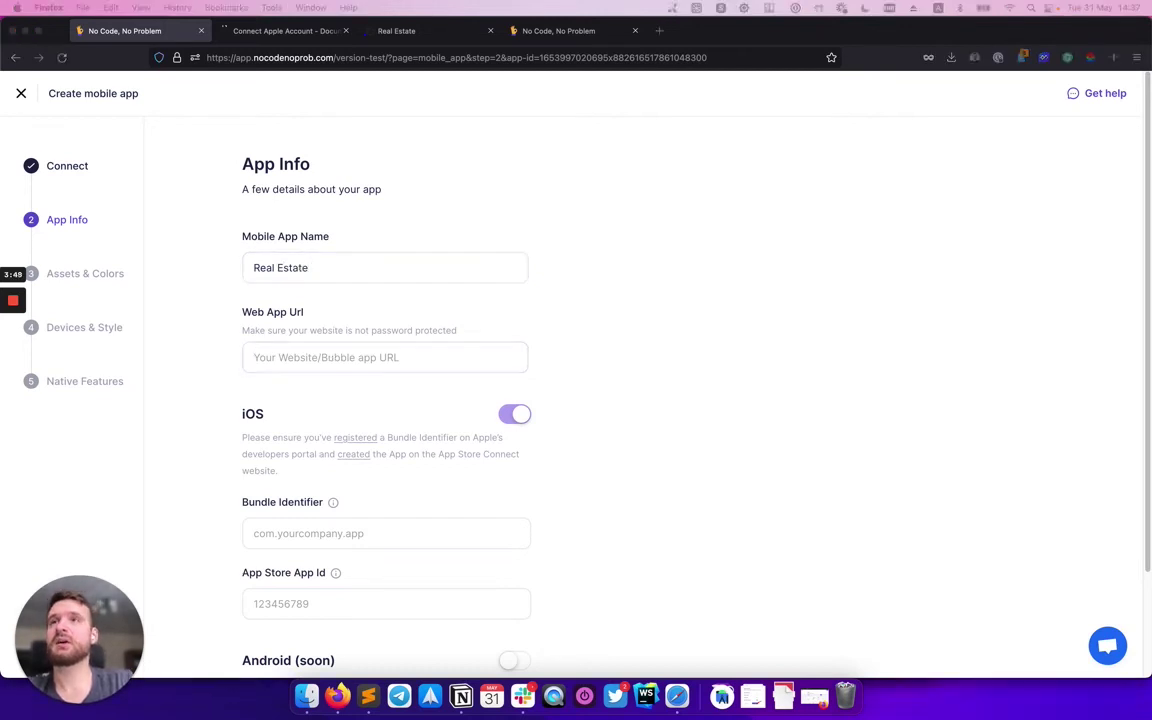
click(280, 359)
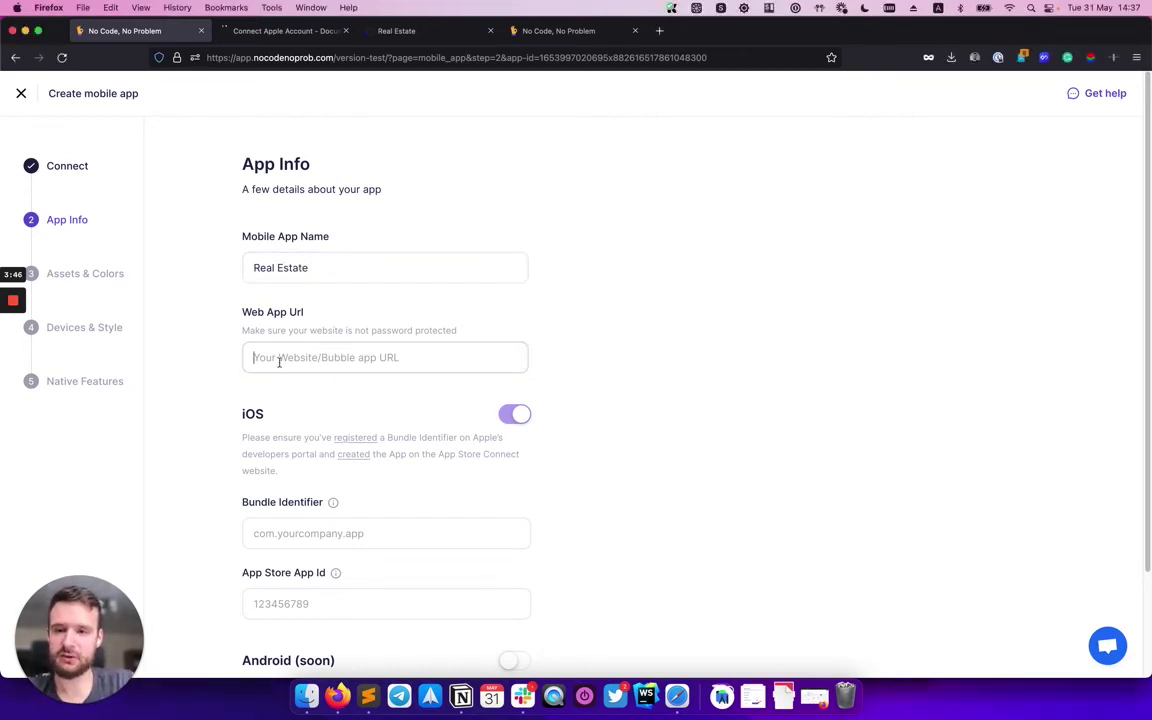
text(https://realestatemobileapp.bubbleapps.io/version-test/)
scroll(312, 405, down, 3)
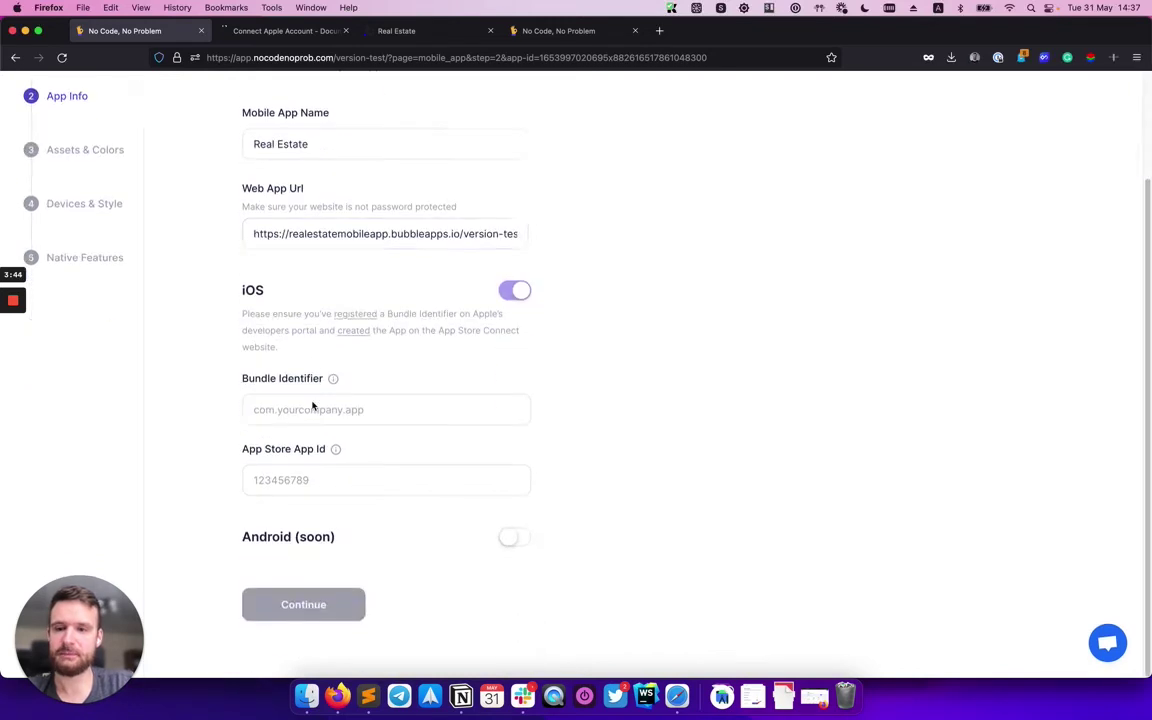
drag(242, 387, 325, 386)
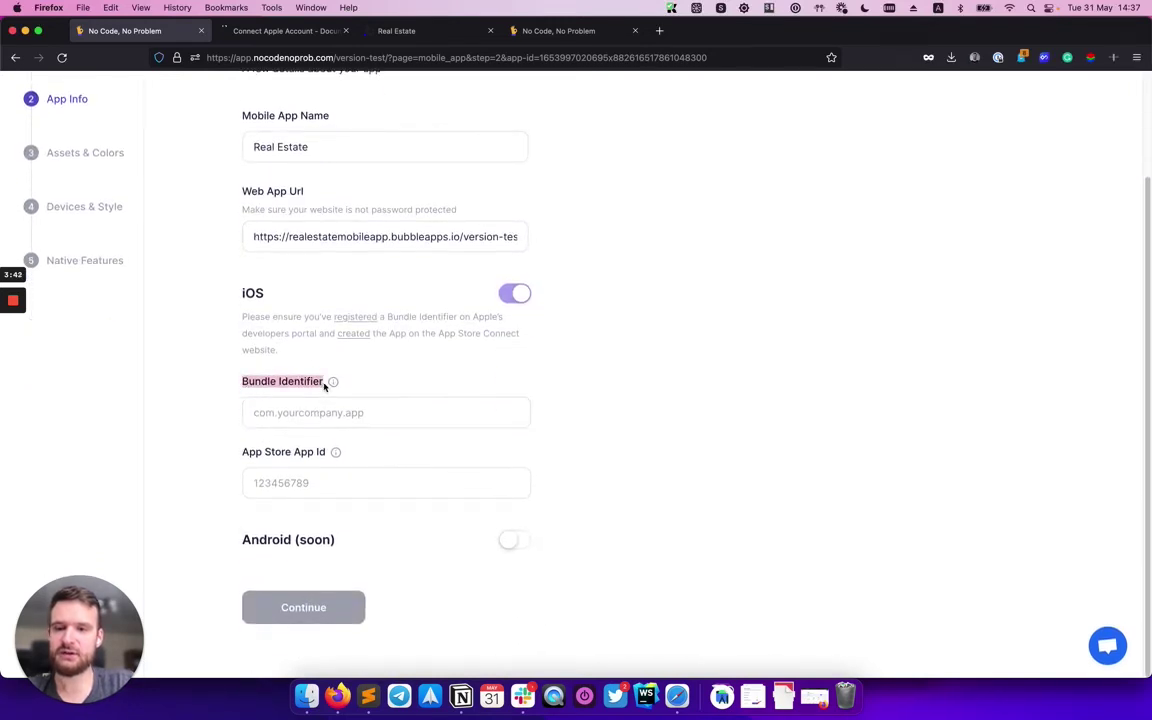
click(248, 383)
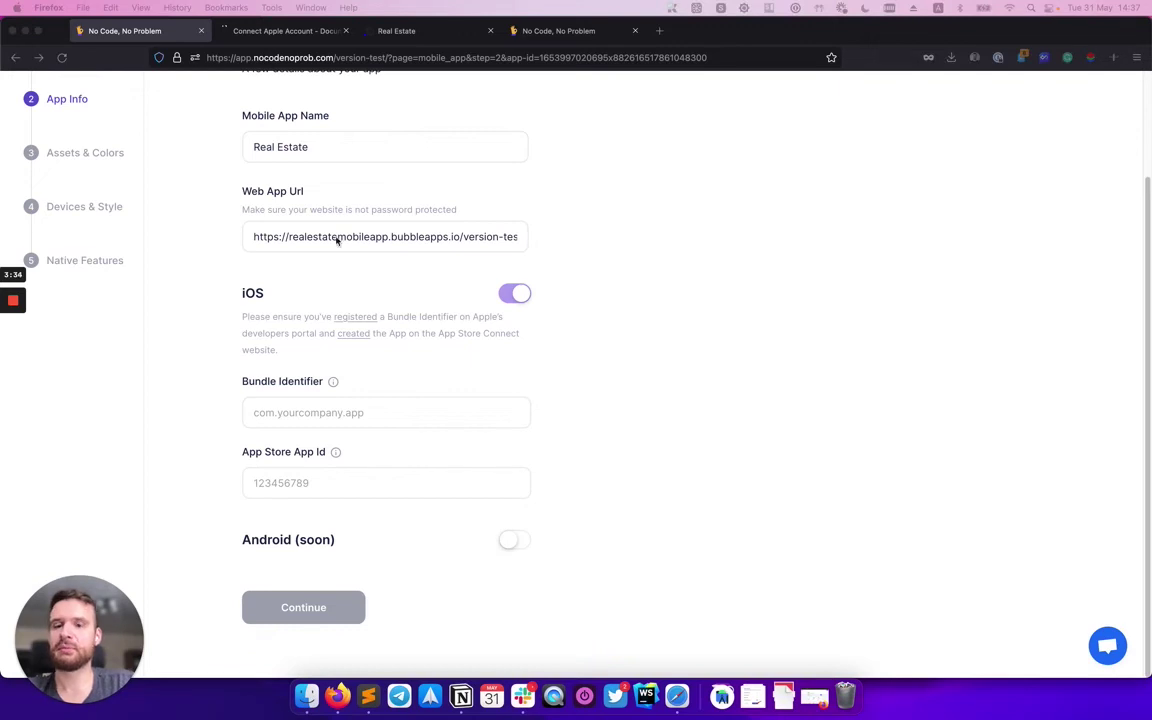
click(265, 410)
text(com.ncnp.realestate)
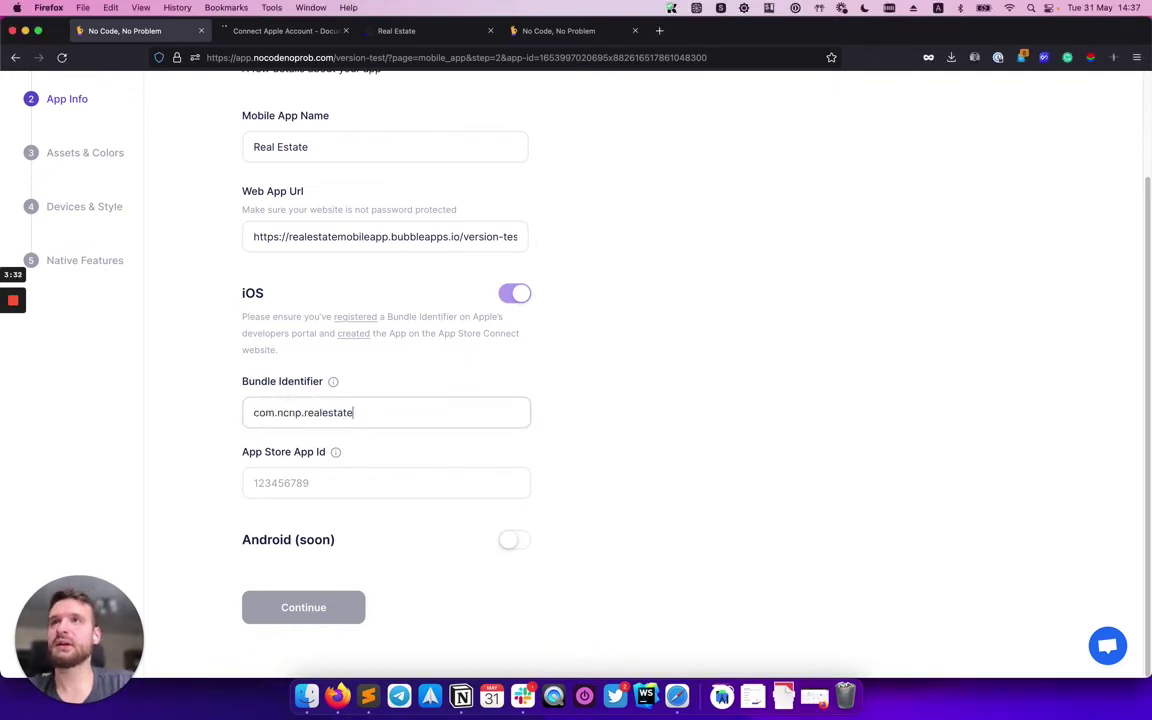
click(286, 483)
key(super+v)
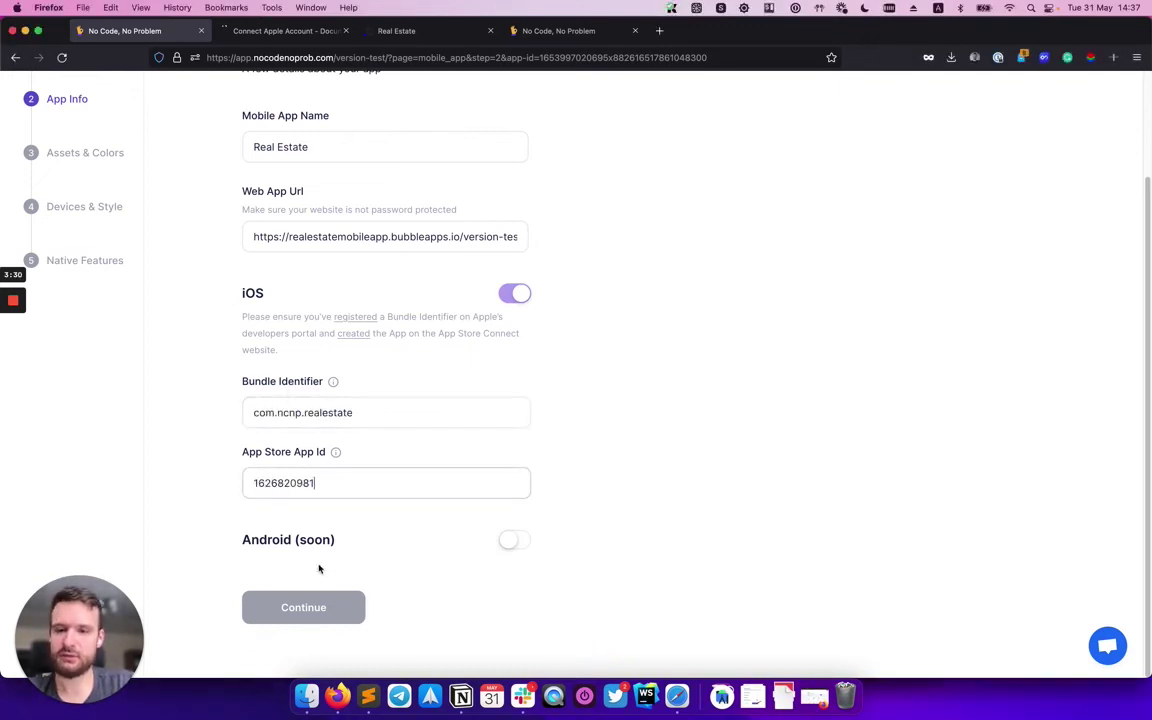
click(311, 607)
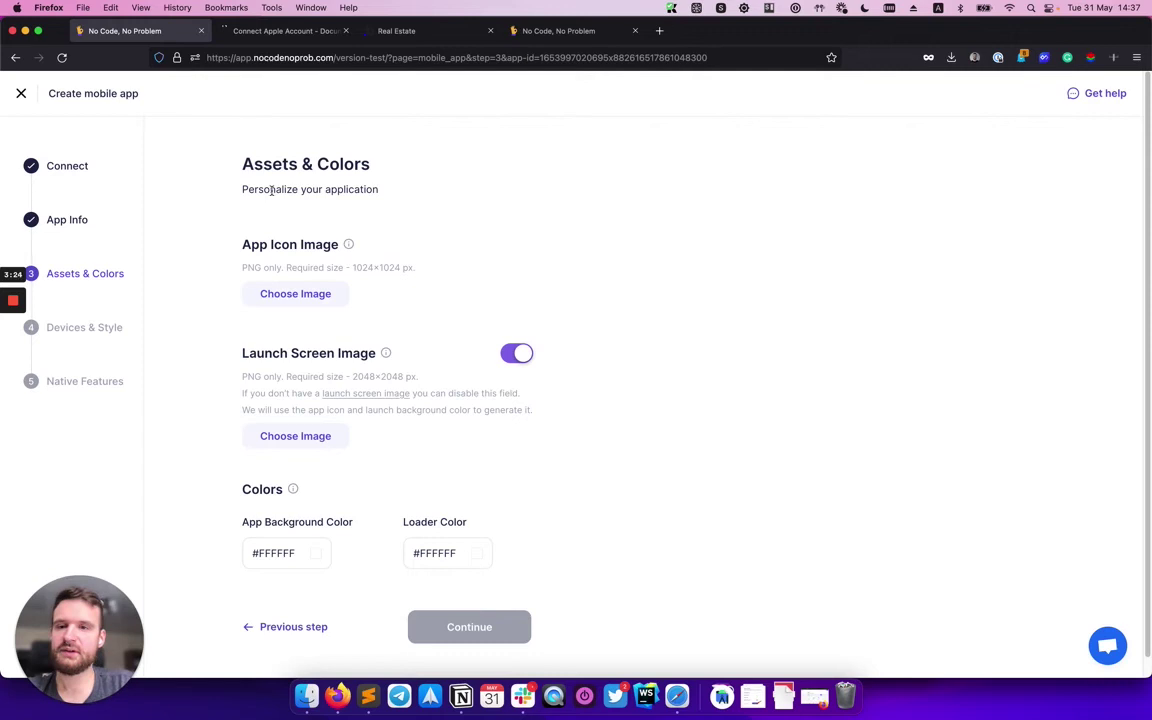
Upload real_estate_icon.png as the app icon and preview it on a phone home screen.
click(304, 296)
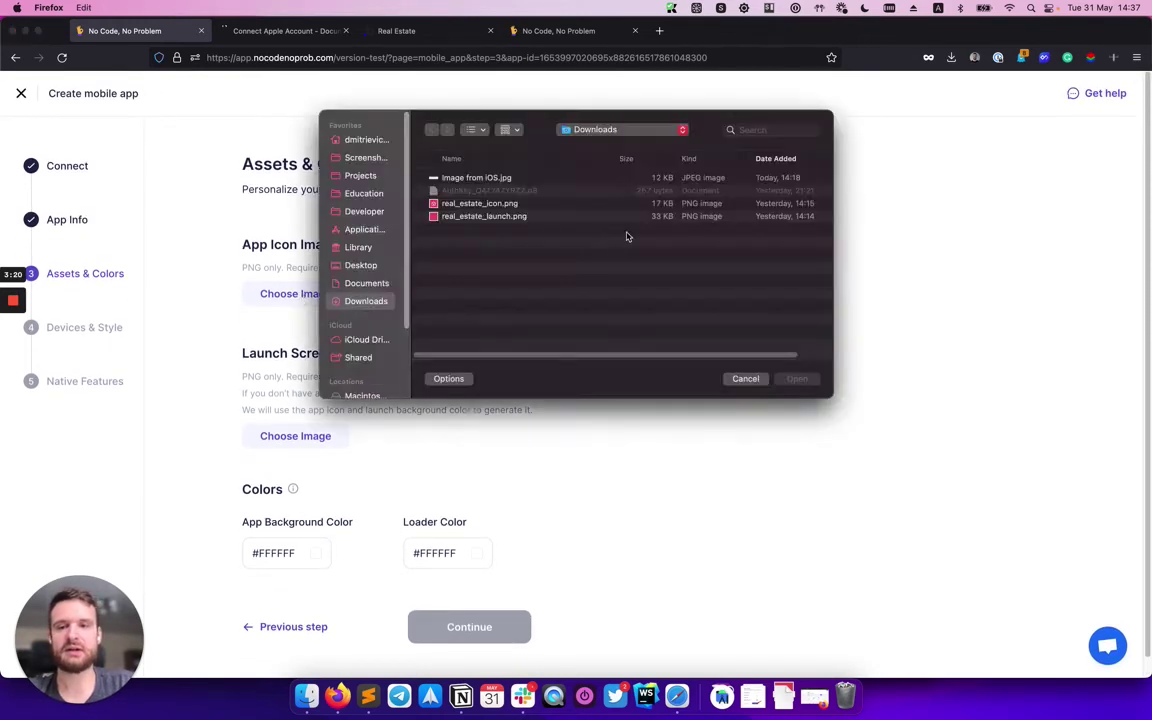
click(485, 204)
double_click(483, 205)
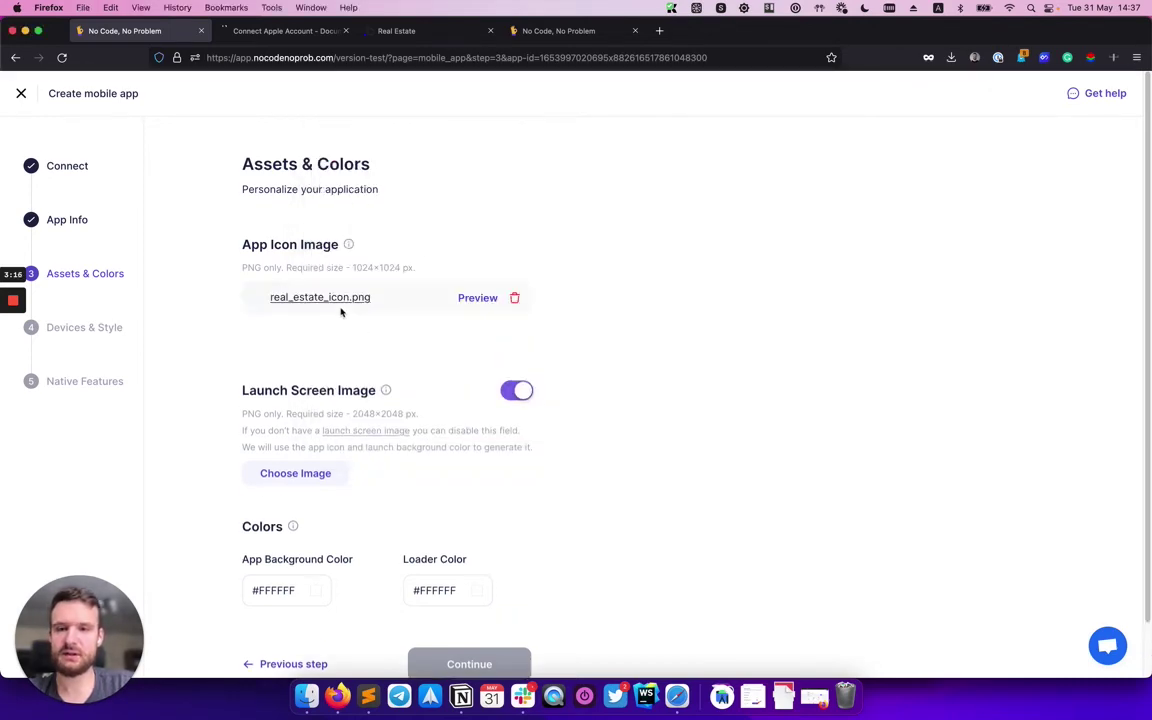
click(477, 298)
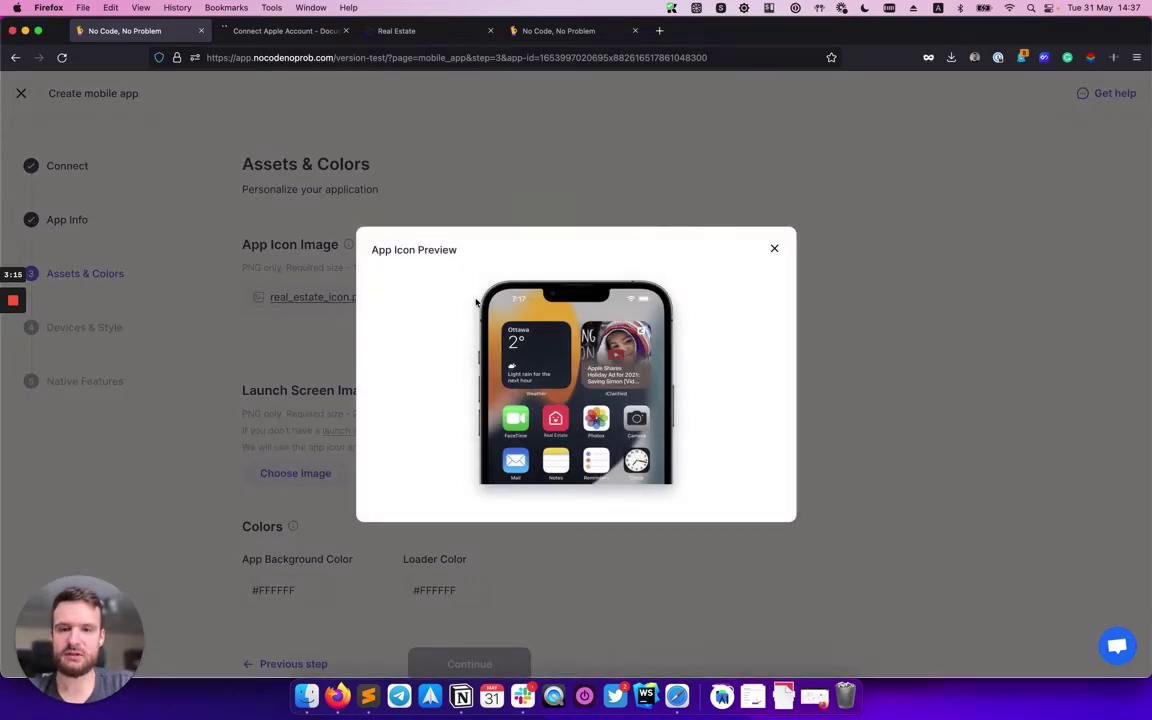
click(774, 248)
Upload real_estate_launch.png as the launch screen image and preview it on a phone.
click(295, 473)
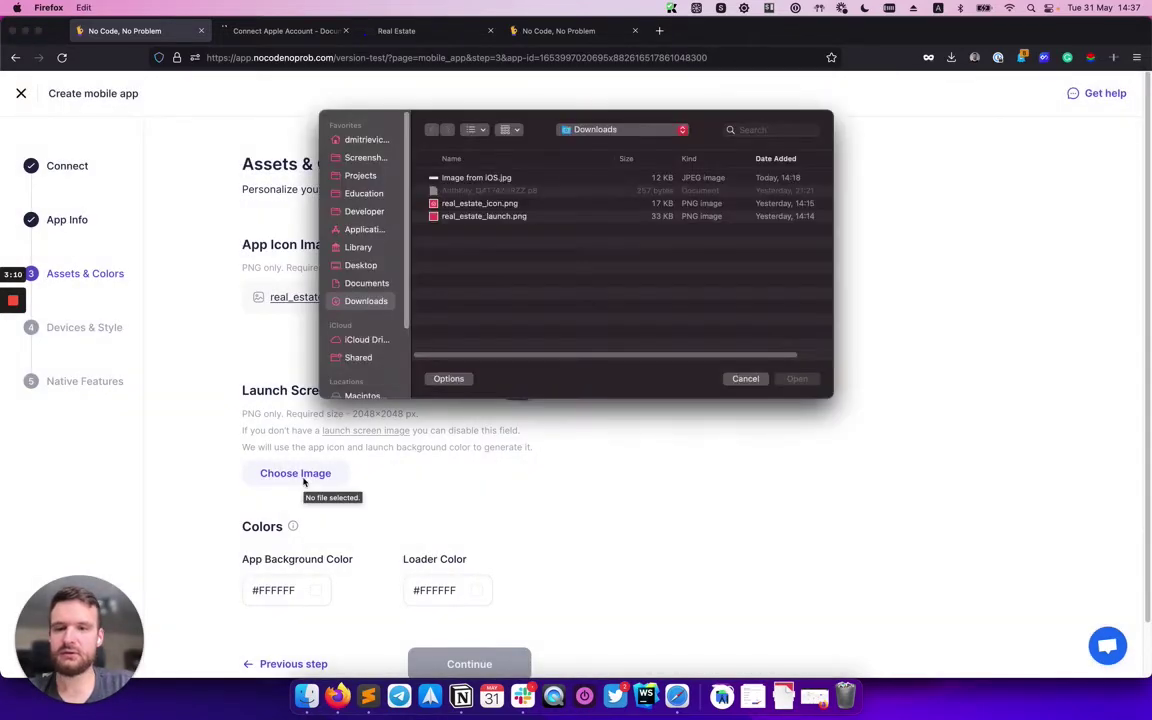
double_click(511, 216)
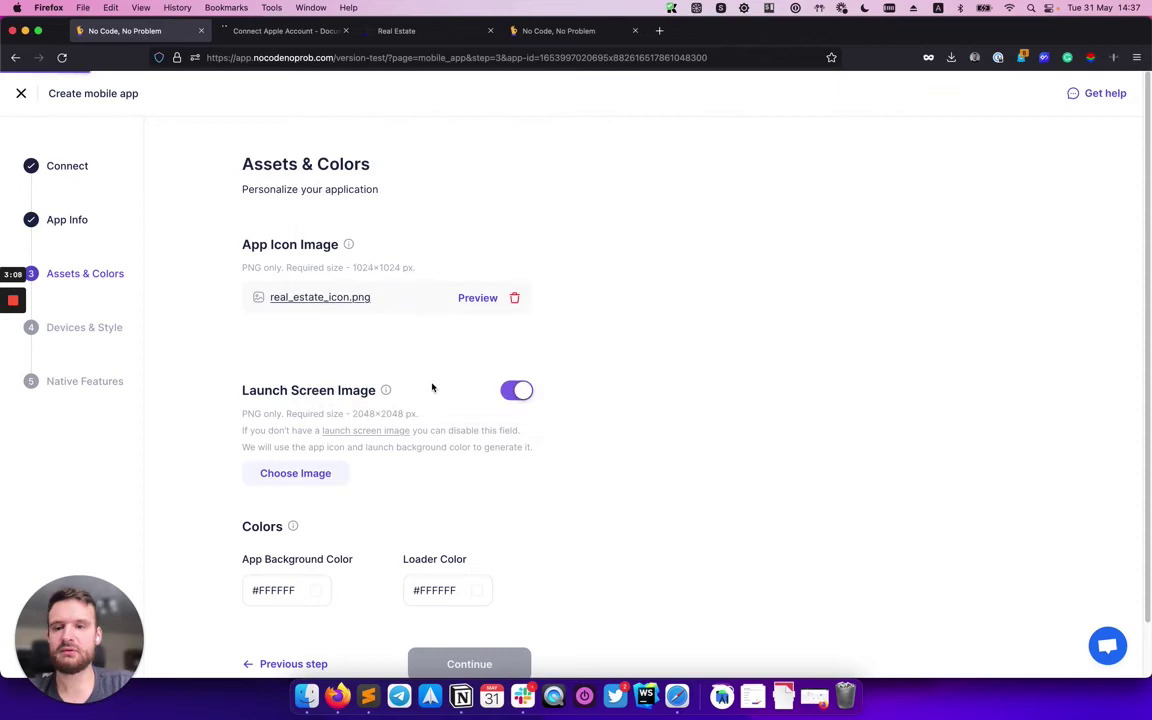
scroll(437, 483, down, 2)
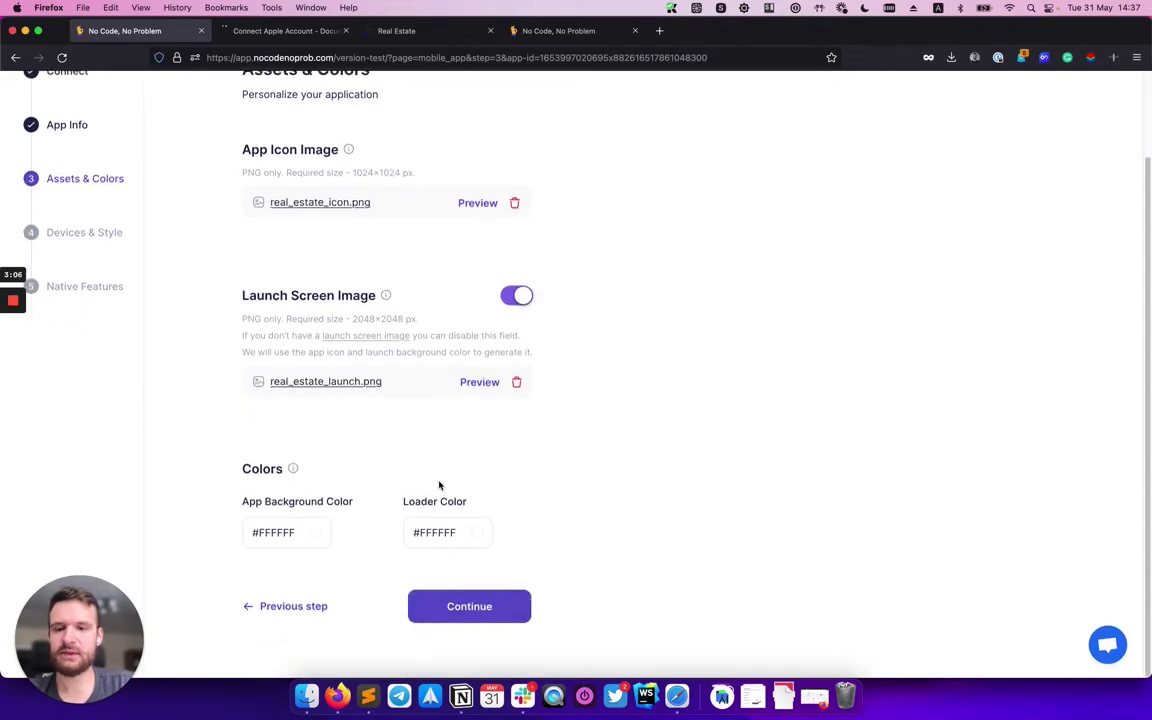
click(485, 381)
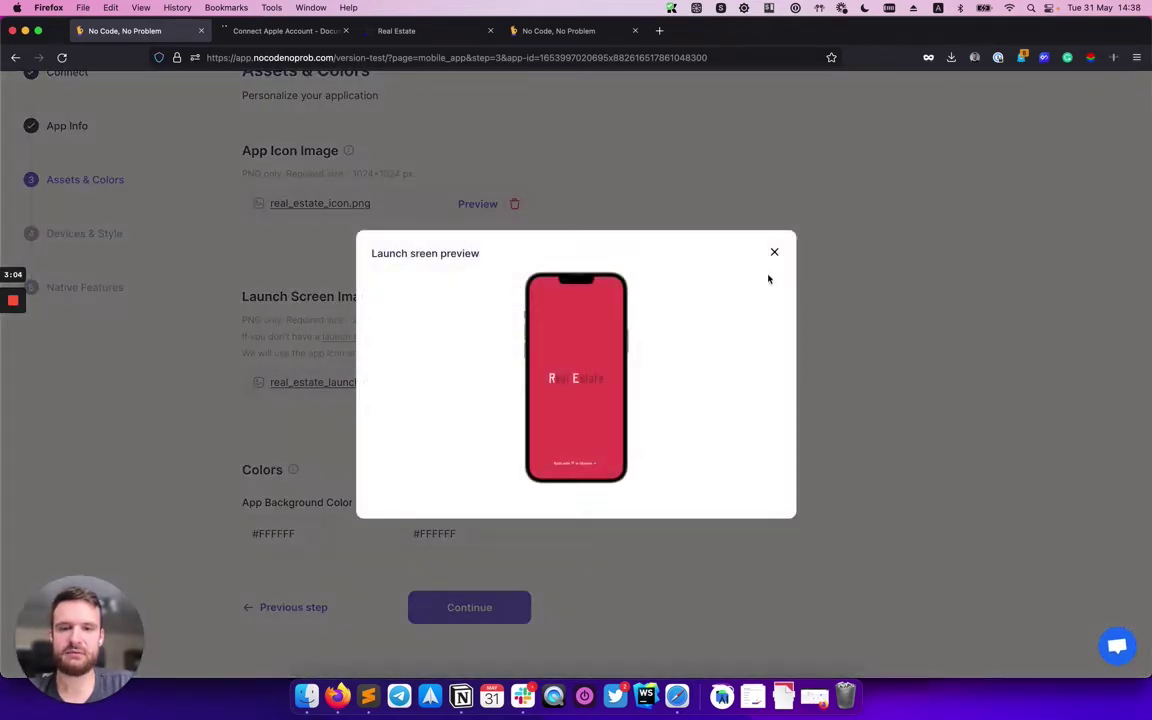
click(776, 252)
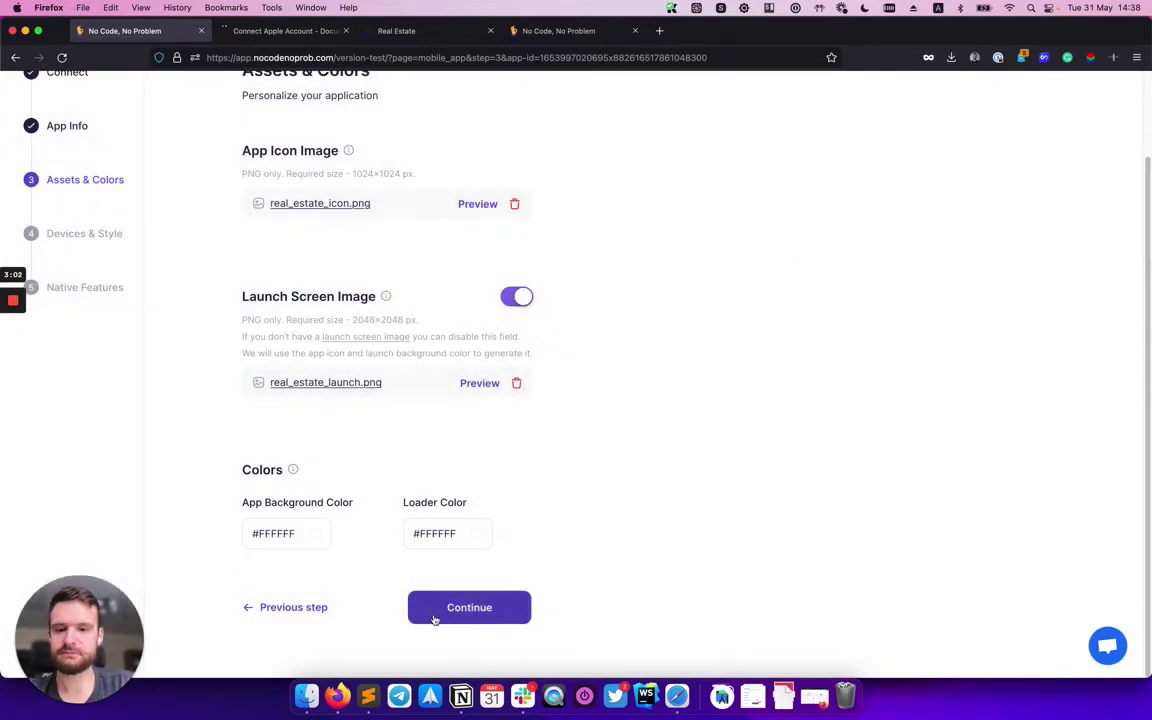
On Devices & Style, support iPhone only with iPad off, keeping Portrait orientation.
click(462, 606)
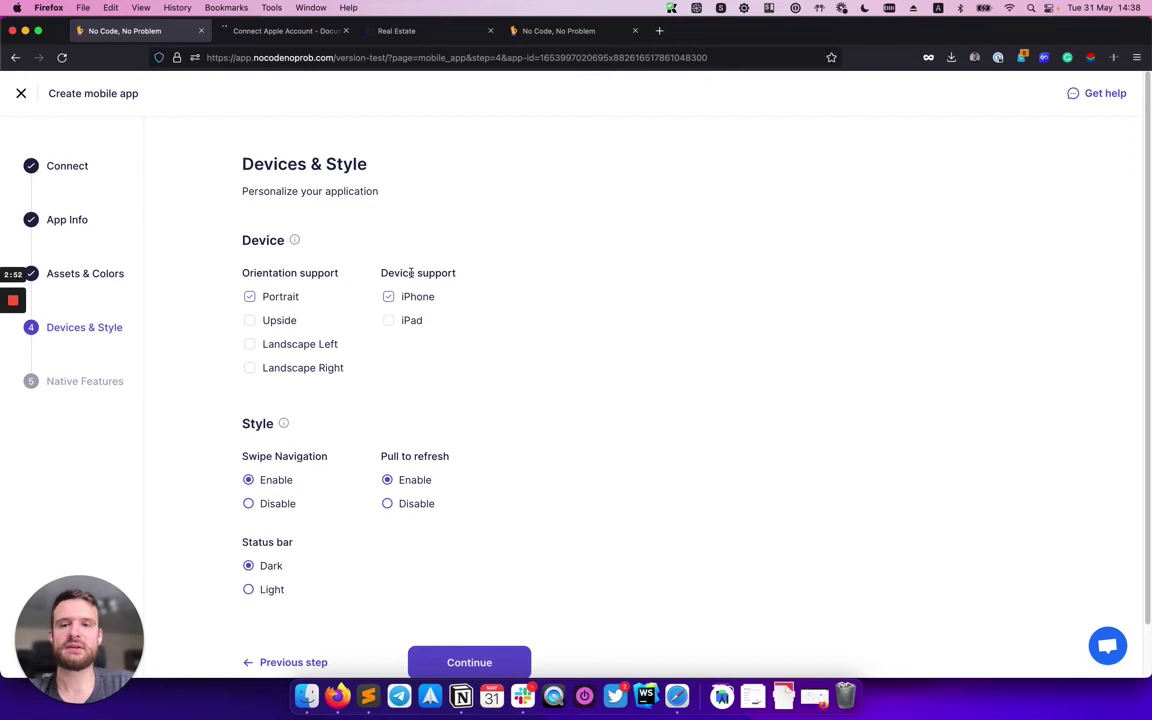
click(388, 320)
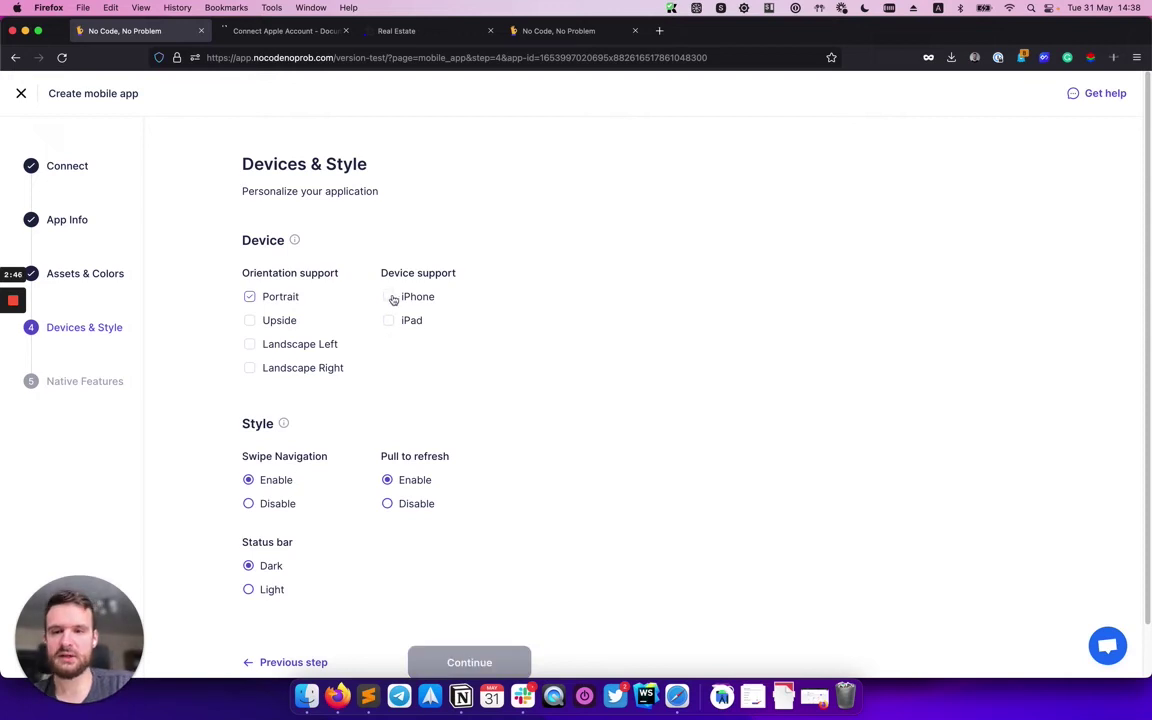
click(389, 297)
scroll(463, 388, down, 2)
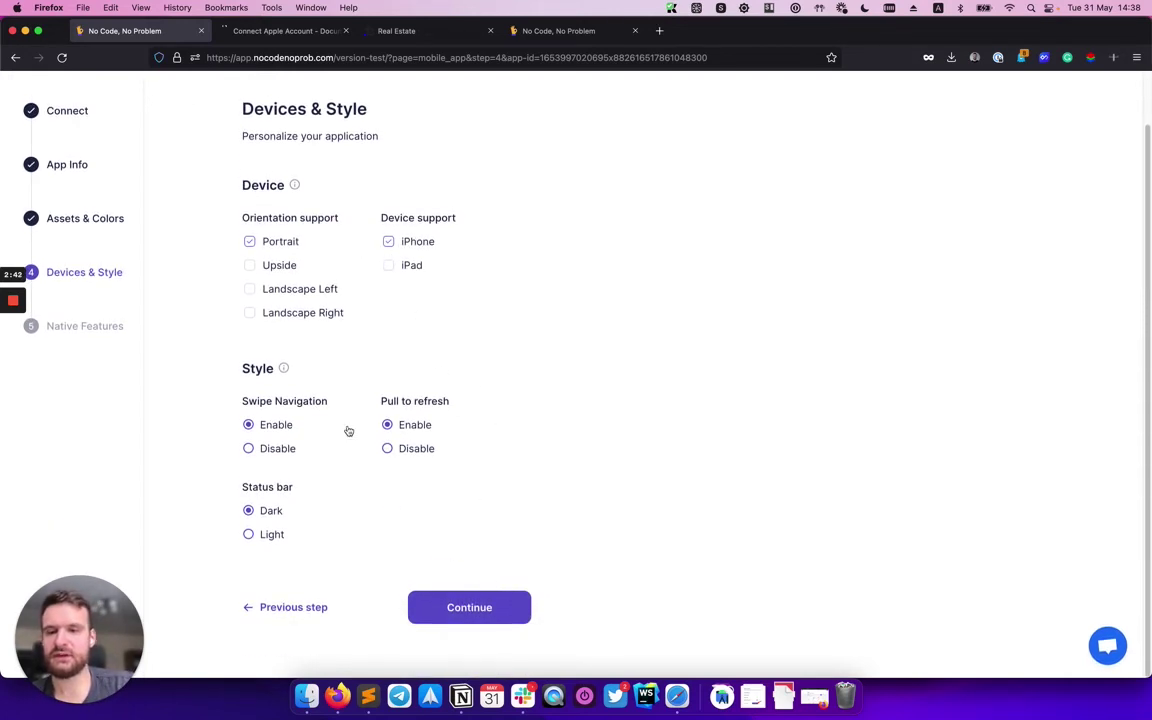
click(478, 615)
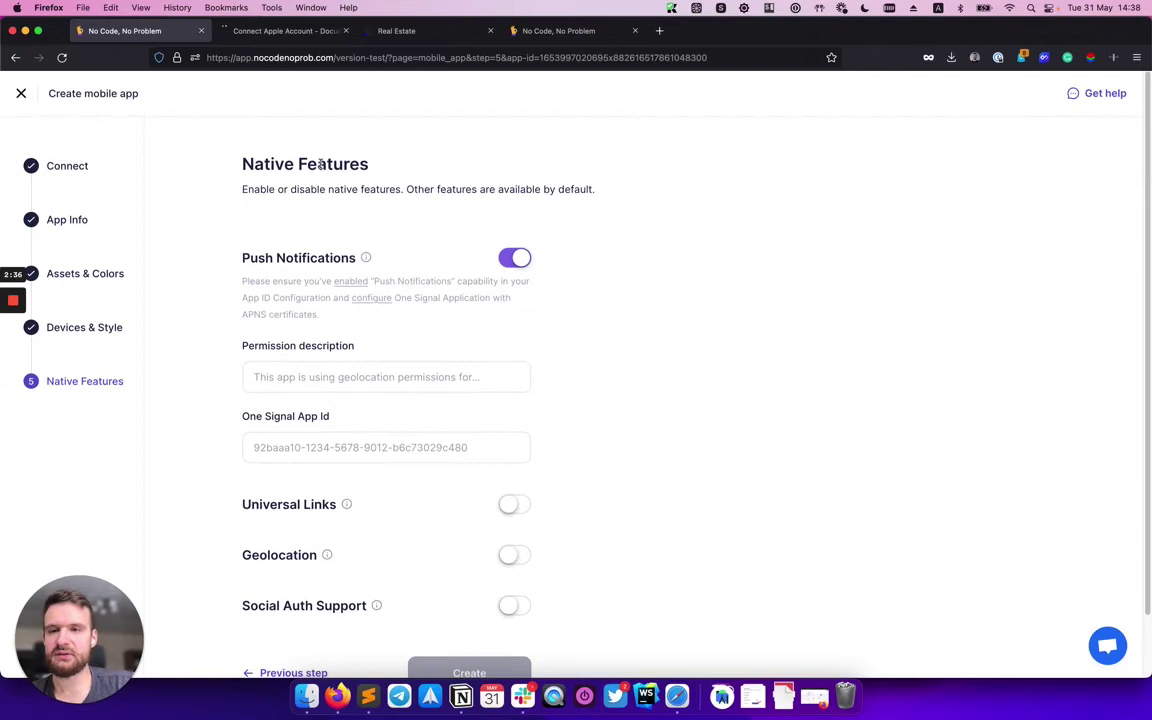
Disable Push Notifications on Native Features and create the Real Estate app.
click(505, 255)
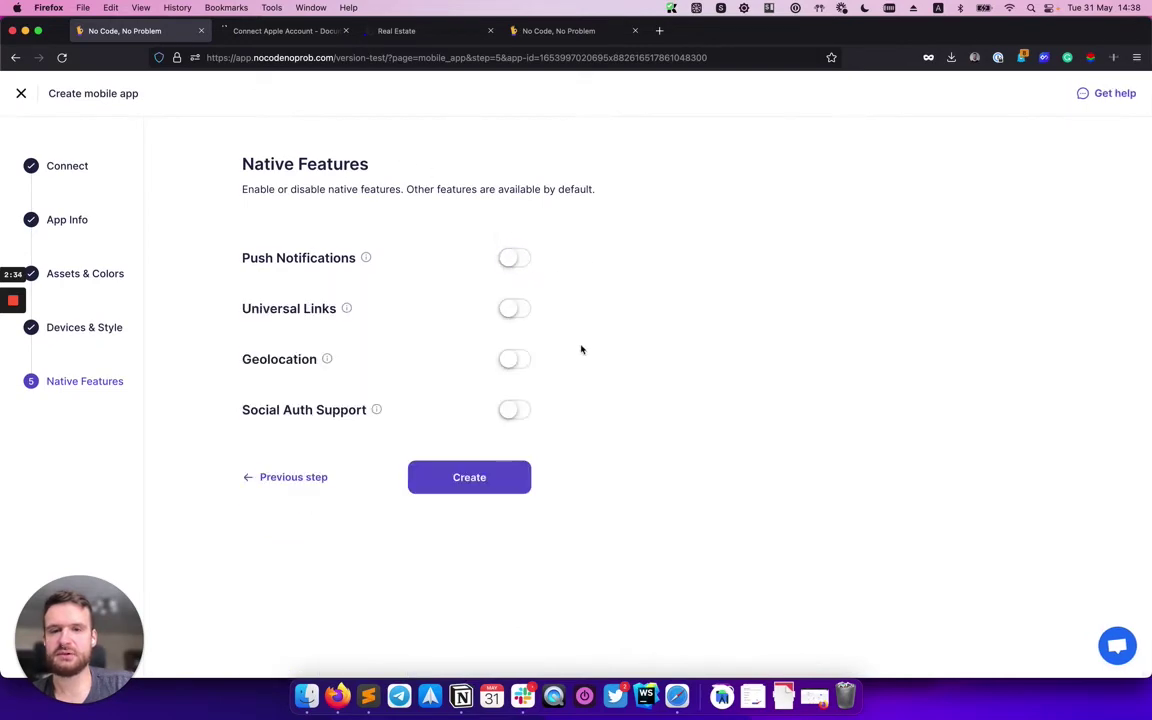
click(470, 478)
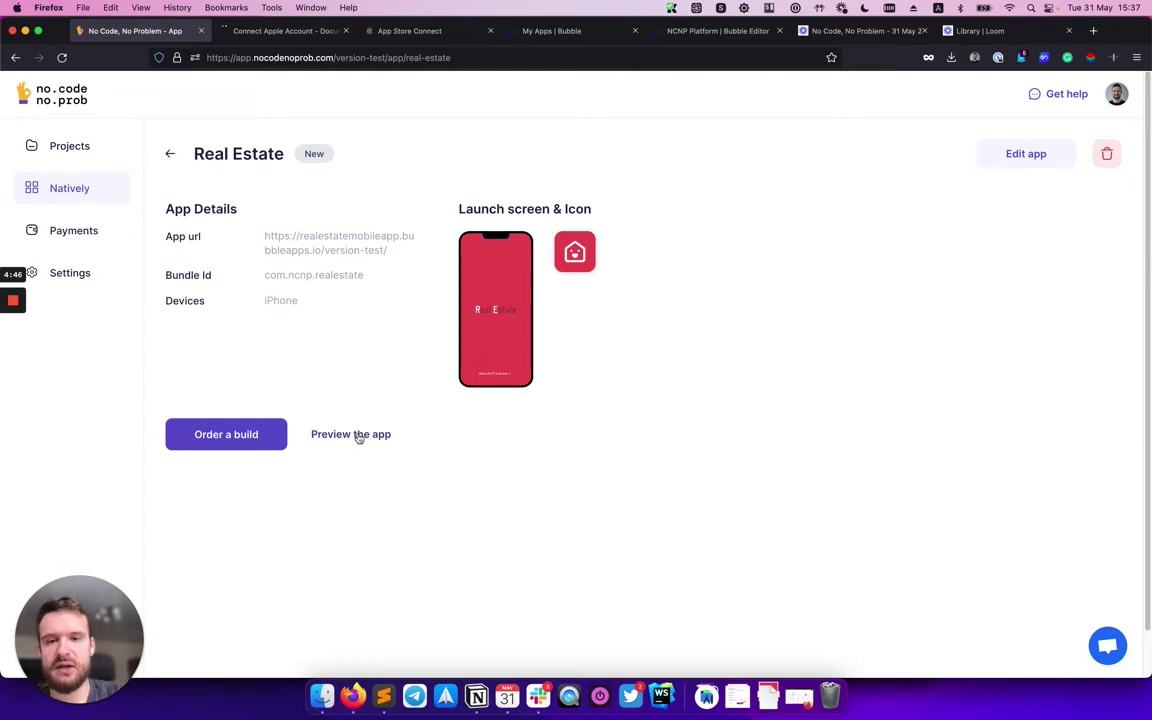
Try the app preview, then order a 1.0.0 build, confirming the checklist and agreeing to terms.
click(359, 436)
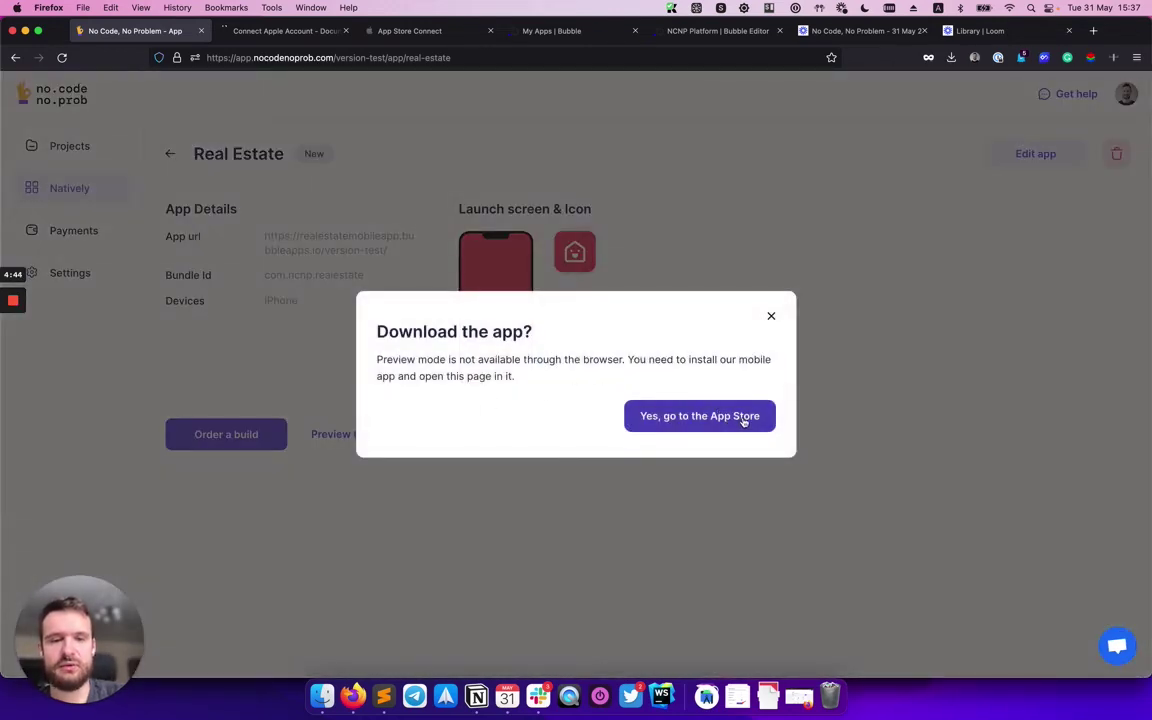
click(769, 317)
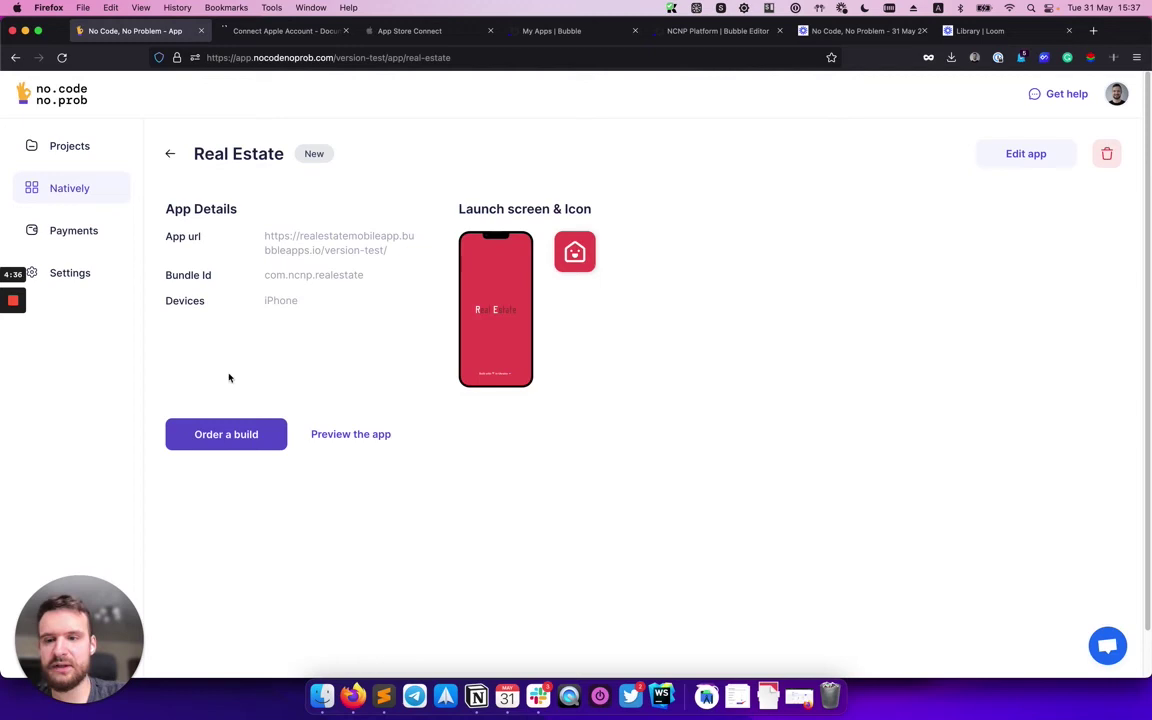
click(218, 436)
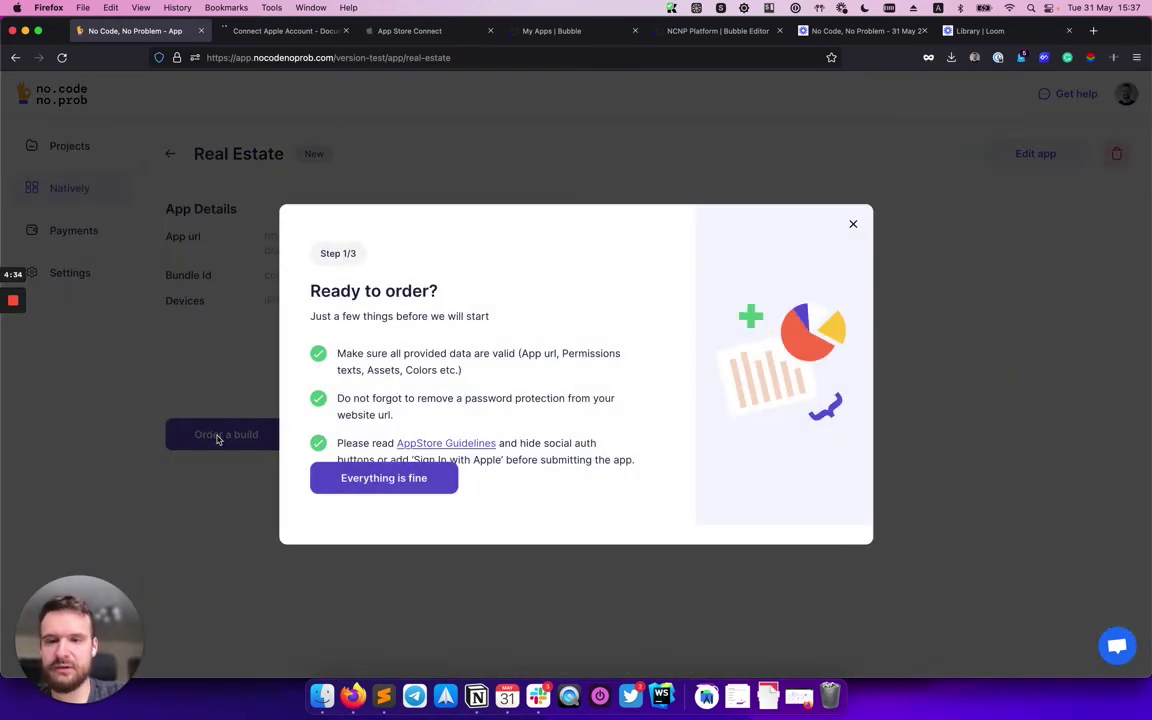
click(354, 486)
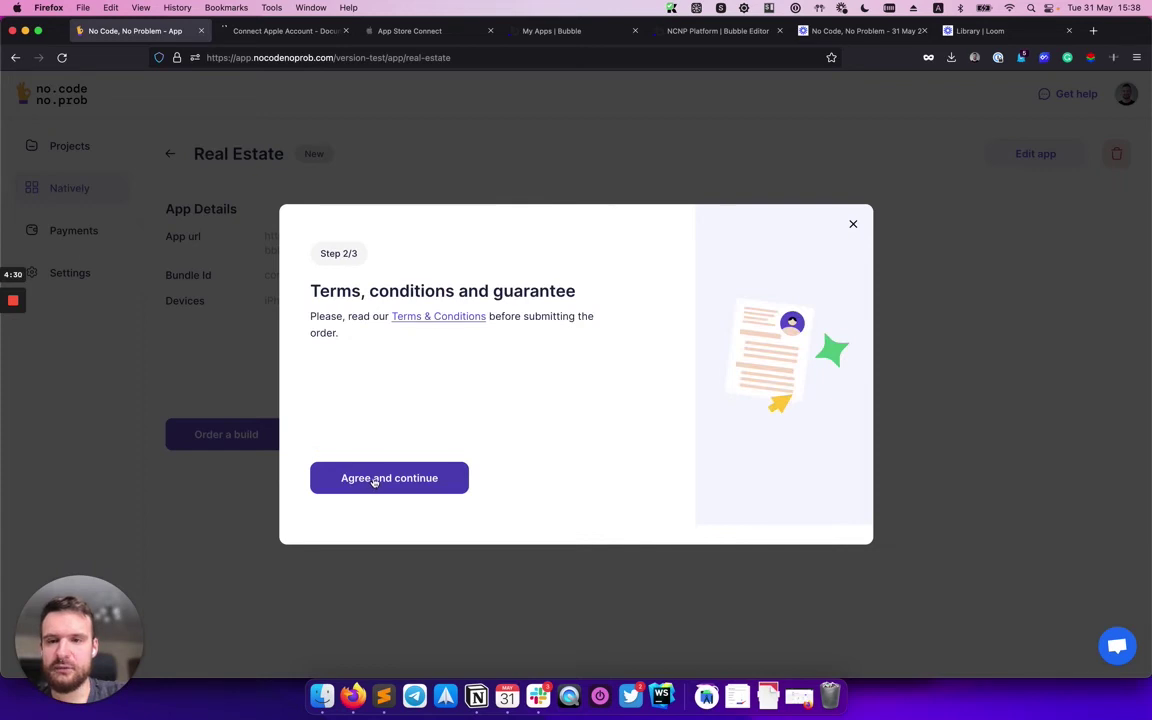
click(375, 481)
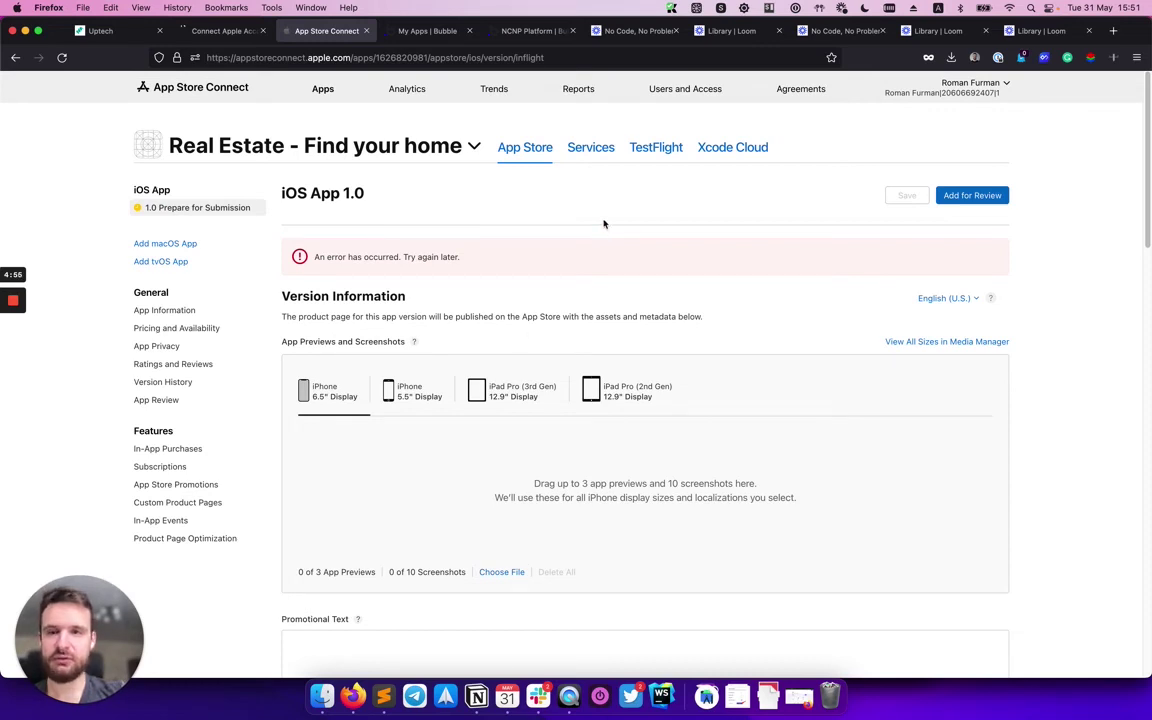
Create an internal TestFlight testing group named Group.
click(658, 151)
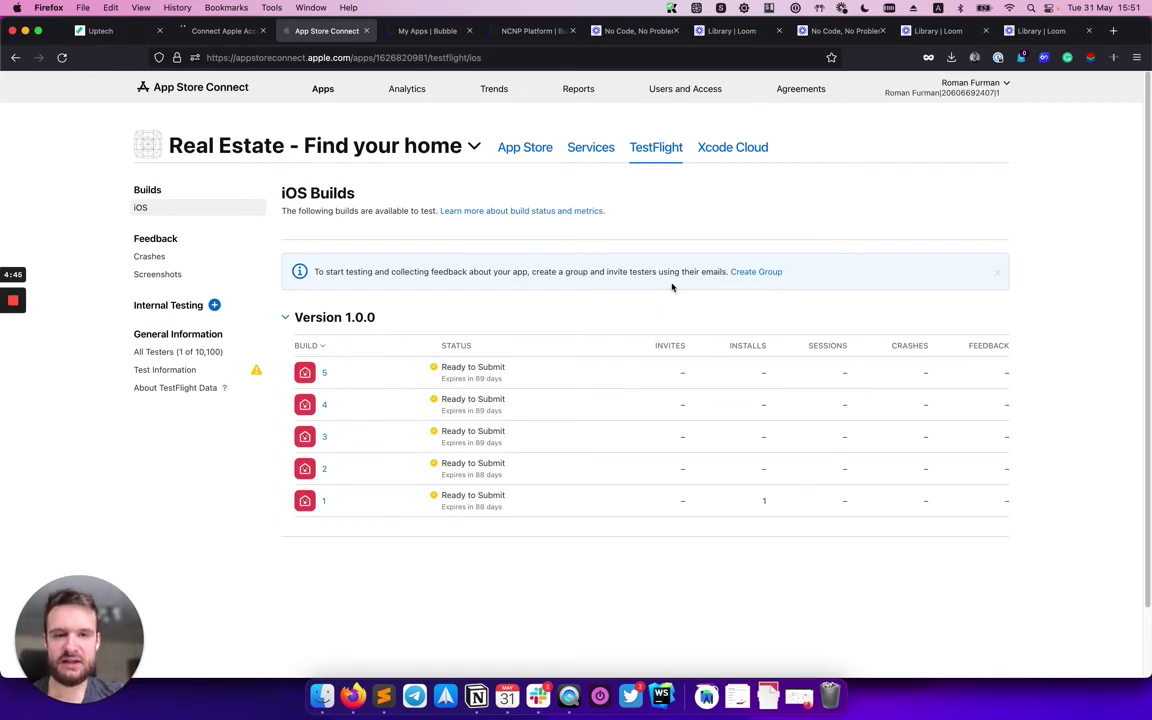
click(216, 306)
text(Grou)
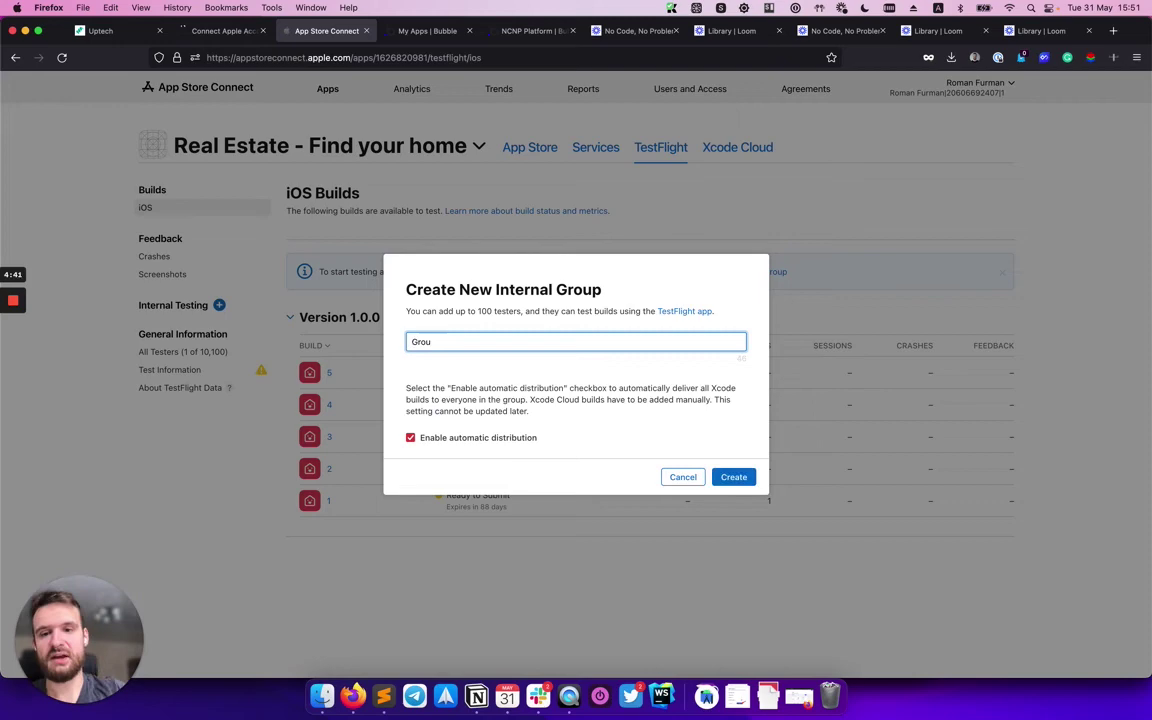
text(p)
click(734, 478)
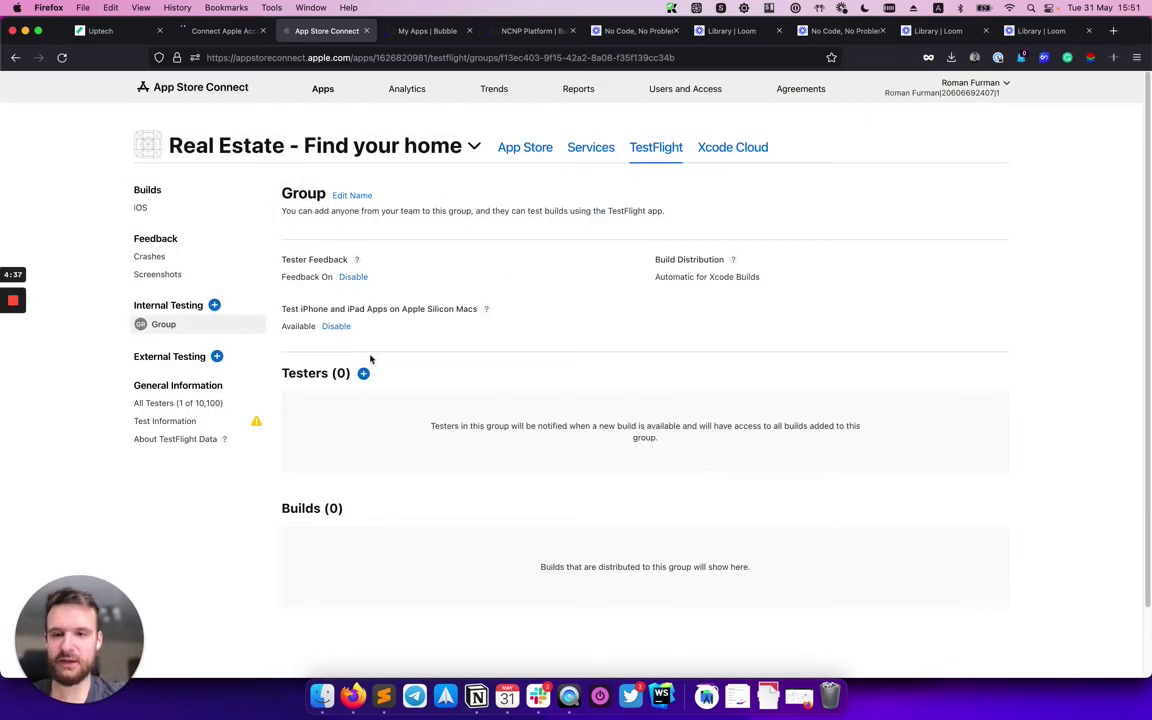
Add the account holder to Group as a tester.
click(363, 373)
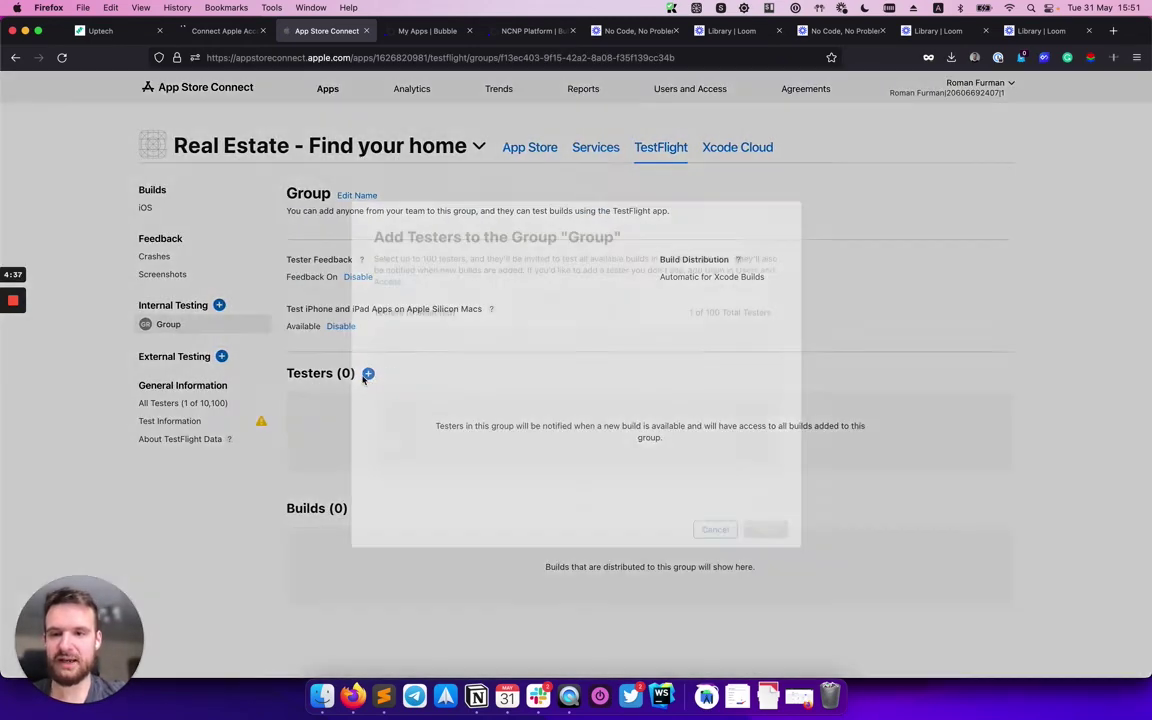
click(462, 363)
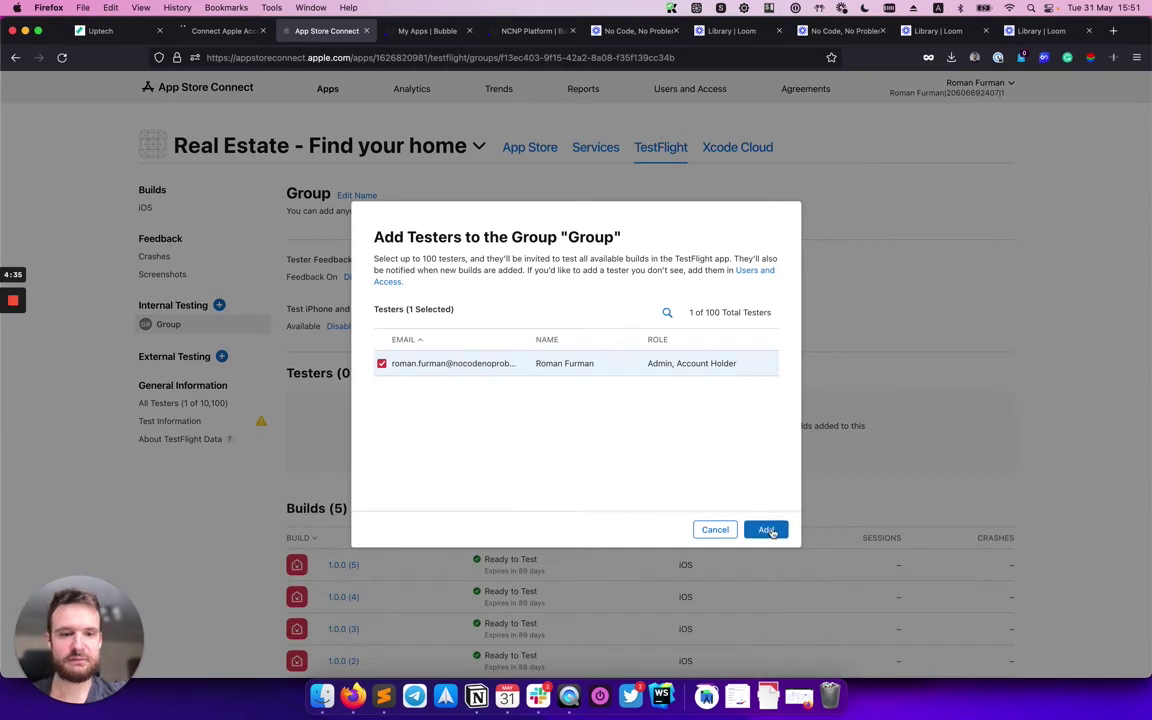
click(766, 530)
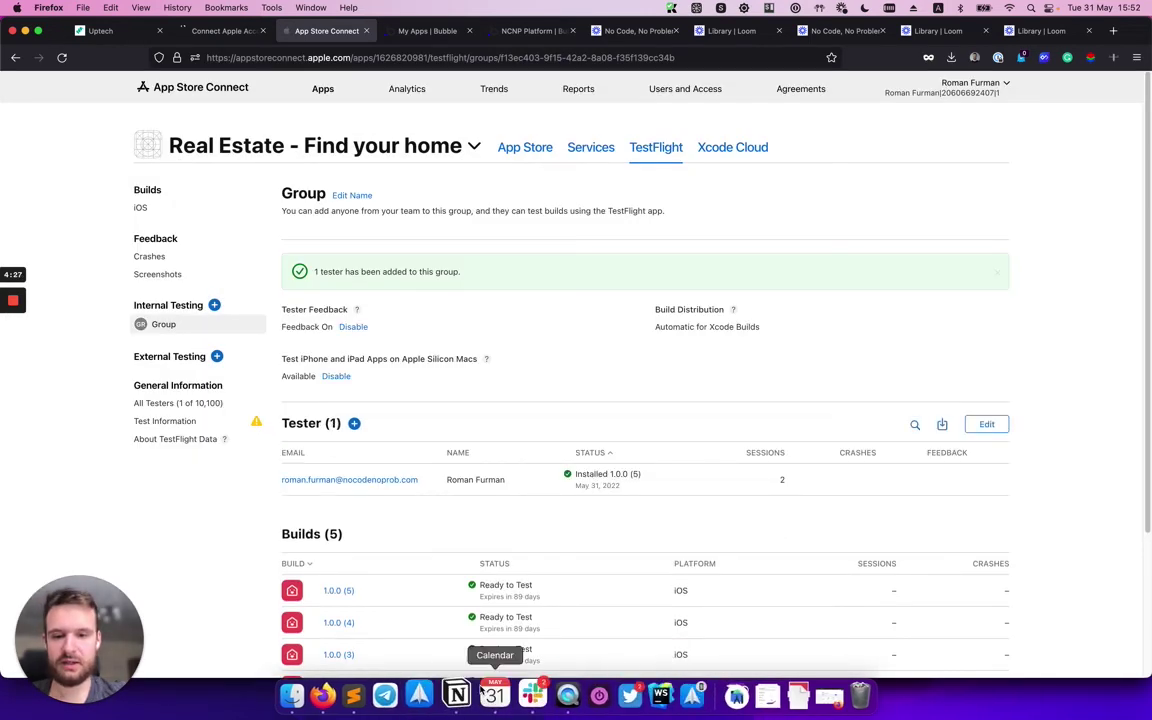
Show the mirrored iPhone in QuickTime Player displaying the Real Estate TestFlight invitation.
click(552, 695)
mouse_move(1067, 347)
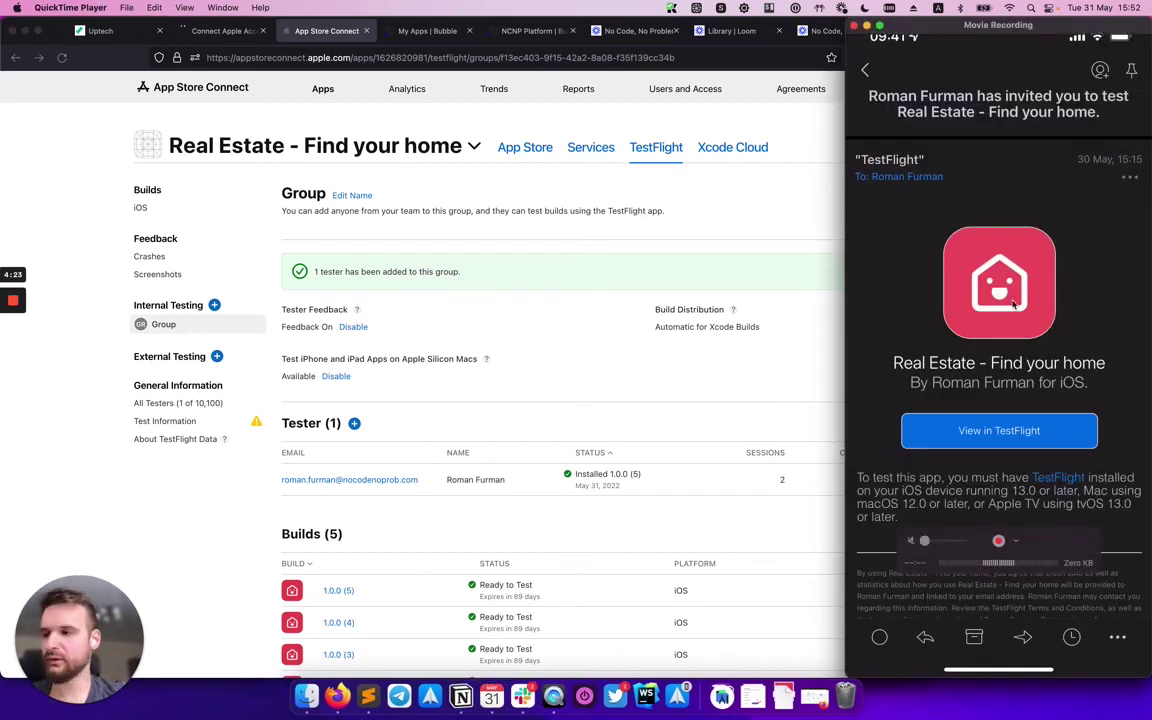